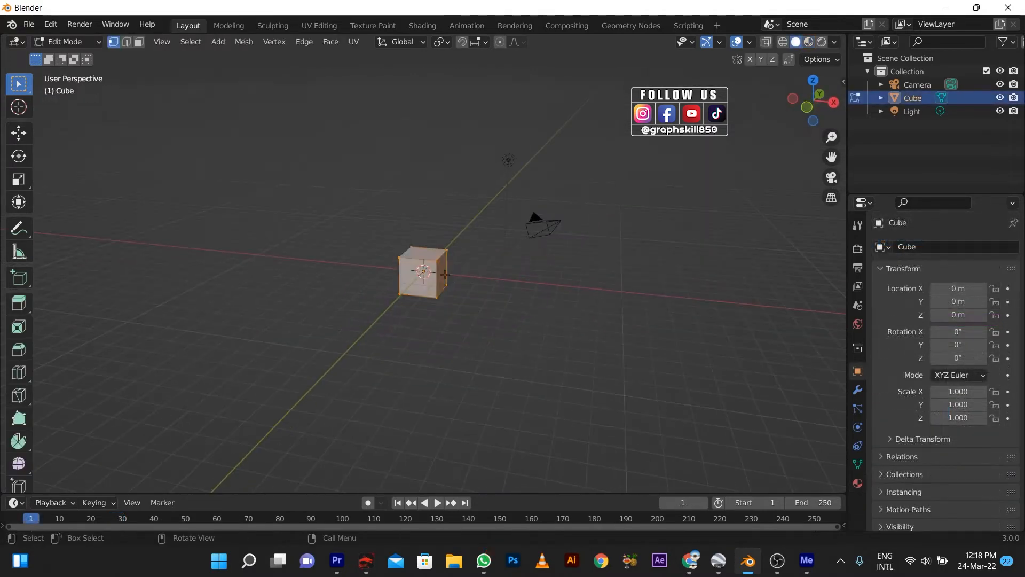
# - Extrude the cube's +X face four times in front view to form a body curving upward
pyautogui.click(445, 274)
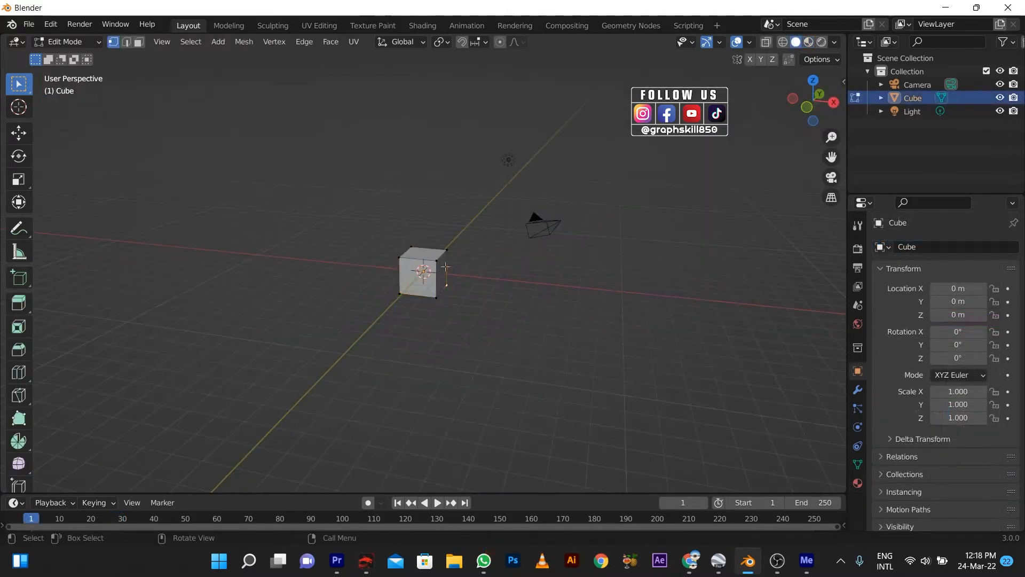
pyautogui.press('KP_1')
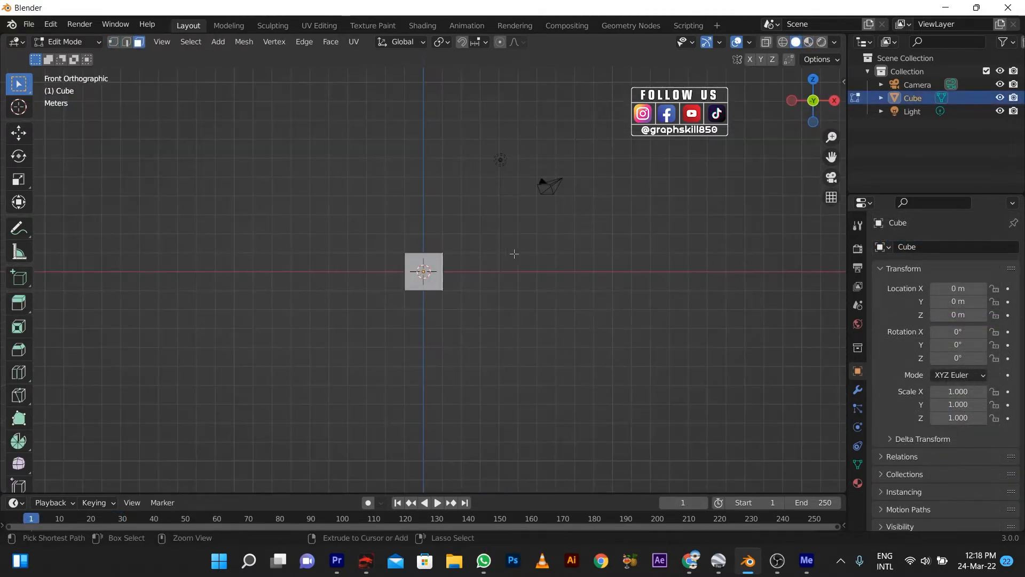
pyautogui.keyDown('ctrl'); pyautogui.rightClick(516, 254); pyautogui.keyUp('ctrl')
pyautogui.keyDown('ctrl'); pyautogui.rightClick(541, 238); pyautogui.keyUp('ctrl')
pyautogui.keyDown('ctrl'); pyautogui.rightClick(569, 212); pyautogui.keyUp('ctrl')
pyautogui.keyDown('ctrl'); pyautogui.rightClick(607, 172); pyautogui.keyUp('ctrl')
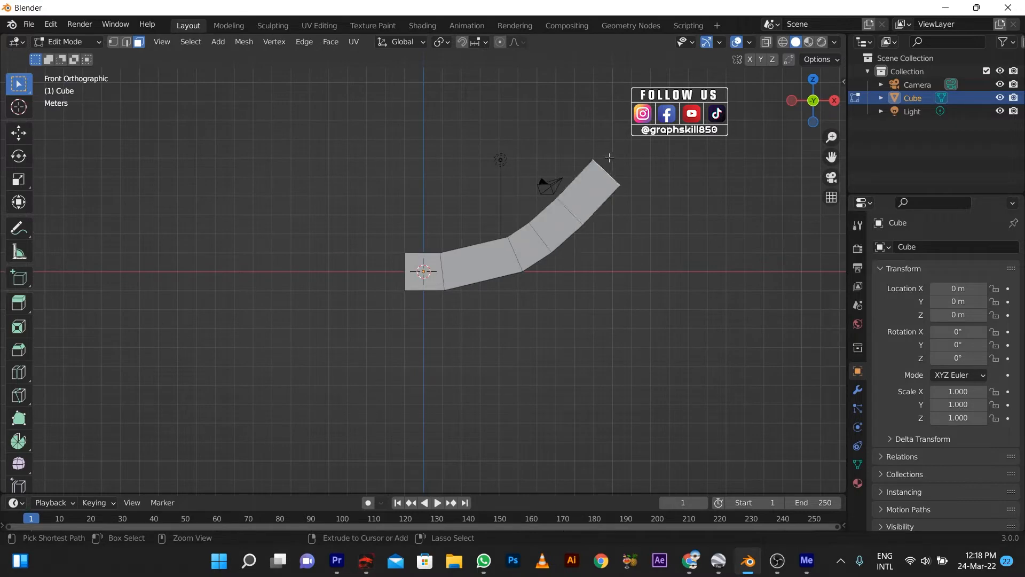
pyautogui.moveTo(607, 172); pyautogui.dragTo(883, 319, button='middle')
# - Add a Subdivision Surface modifier to the body and set its viewport levels to 3
pyautogui.click(858, 389)
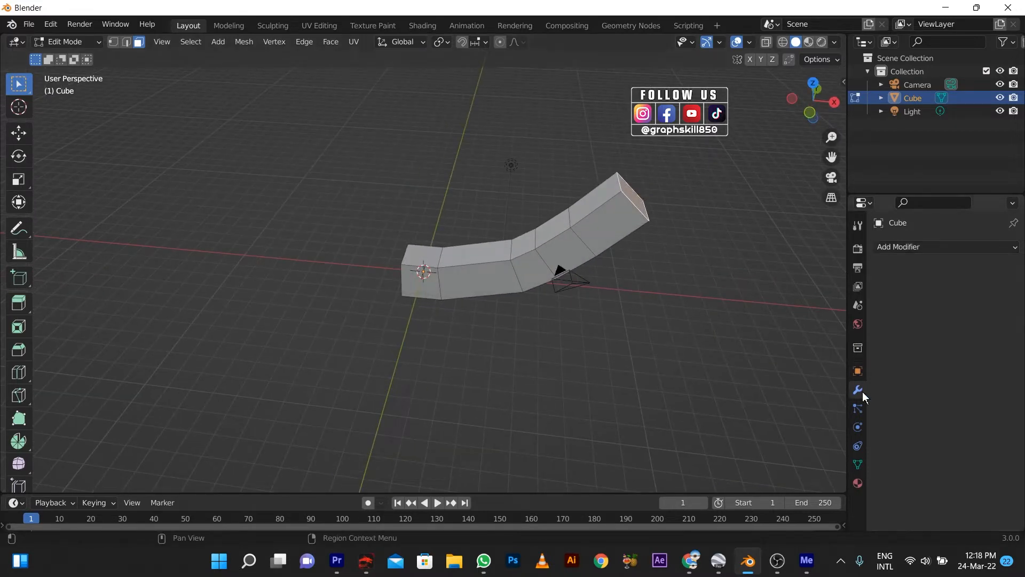
pyautogui.click(908, 247)
pyautogui.click(753, 487)
pyautogui.click(994, 306)
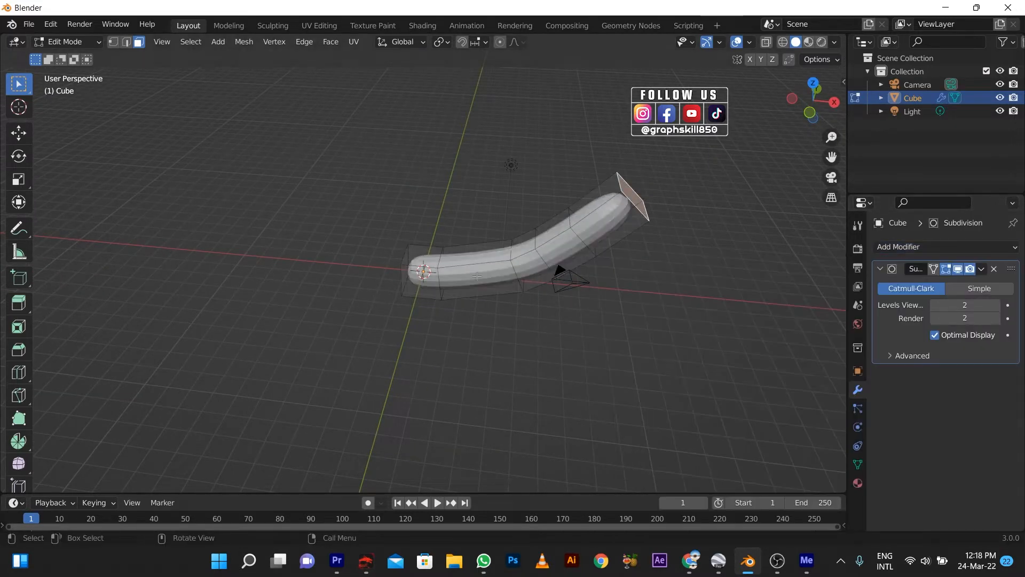
pyautogui.click(994, 306)
# - Select the two edge loops at the origin end of the body and scale them up to thicken that end
pyautogui.moveTo(368, 314); pyautogui.dragTo(422, 310, button='middle')
pyautogui.click(399, 277)
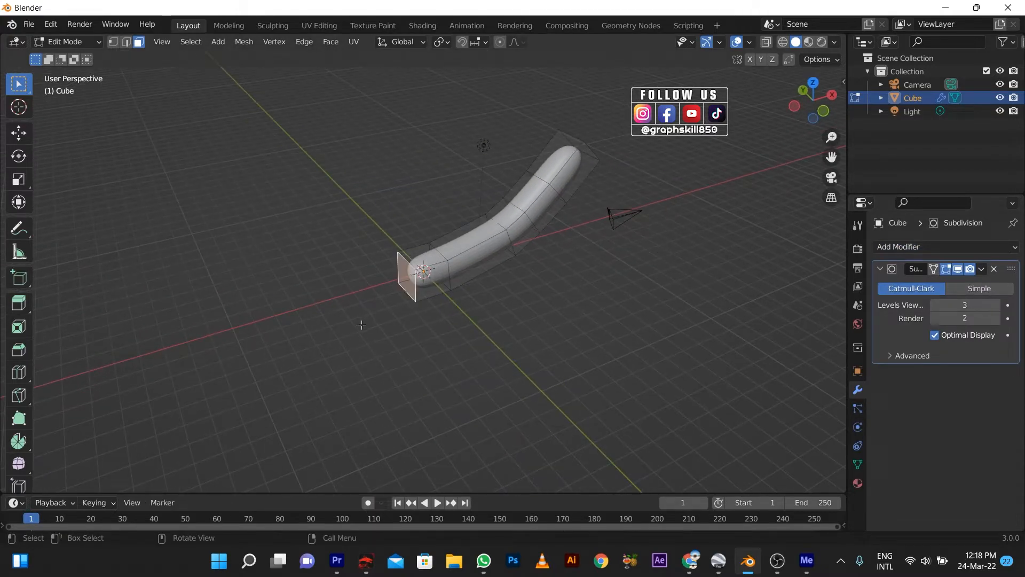
pyautogui.moveTo(361, 325); pyautogui.dragTo(407, 259, button='middle')
pyautogui.press('2')
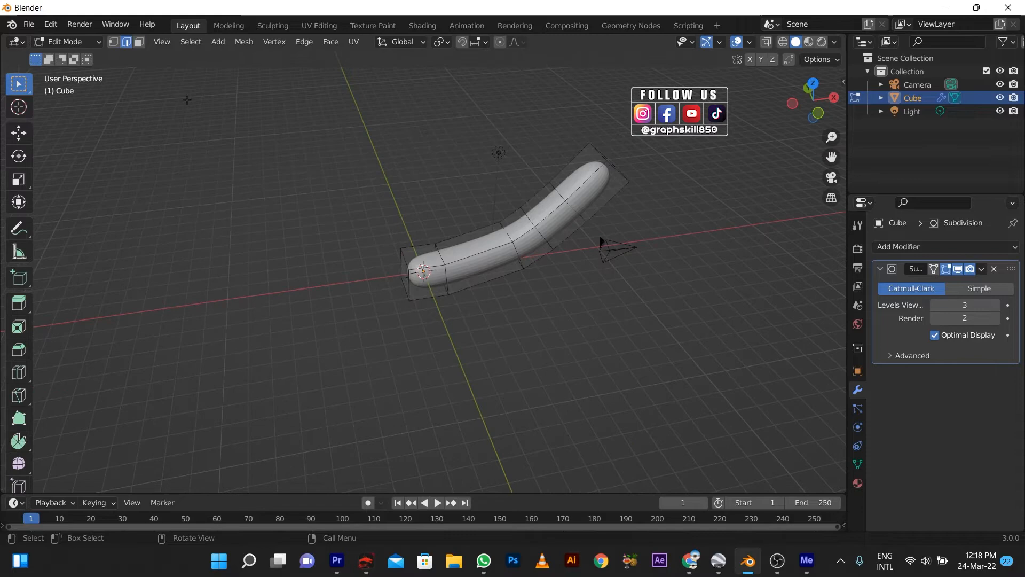
pyautogui.keyDown('alt'); pyautogui.click(406, 261); pyautogui.keyUp('alt')
pyautogui.scroll(3, 406, 279)
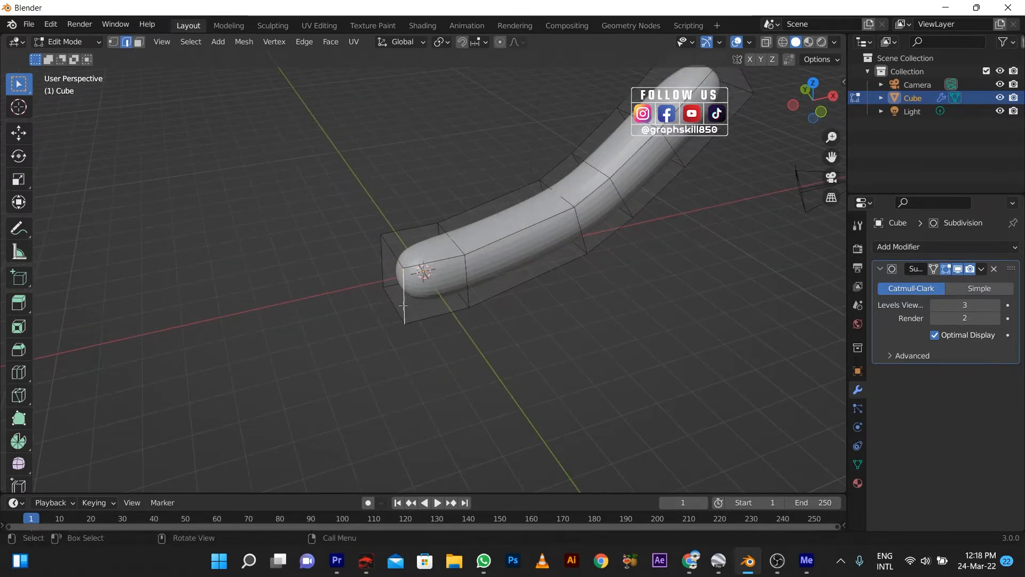
pyautogui.keyDown('alt'); pyautogui.click(393, 264); pyautogui.keyUp('alt')
pyautogui.keyDown('alt'); pyautogui.click(454, 241); pyautogui.keyUp('alt')
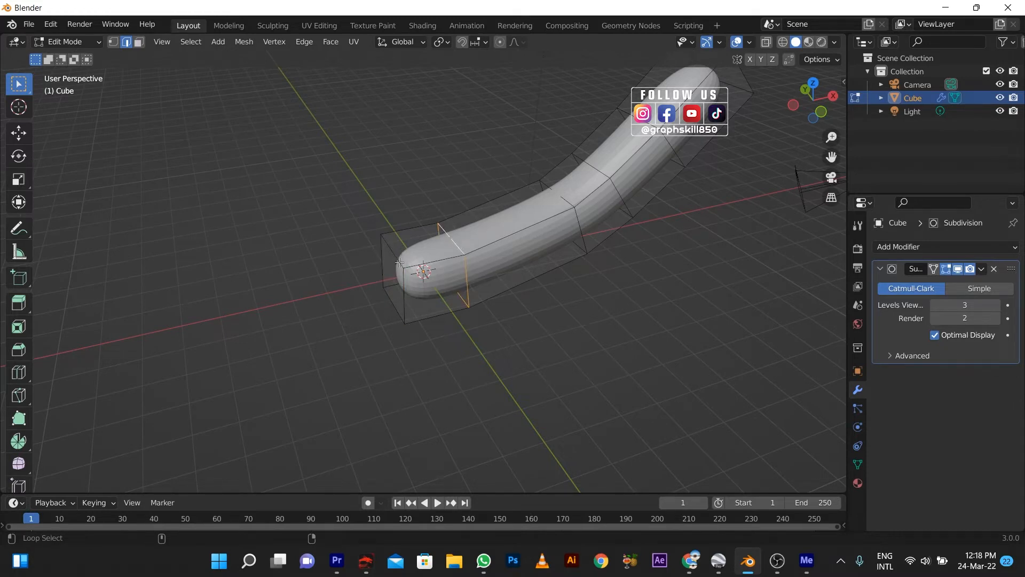
pyautogui.keyDown('alt'); pyautogui.keyDown('shift'); pyautogui.click(389, 305); pyautogui.keyUp('shift'); pyautogui.keyUp('alt')
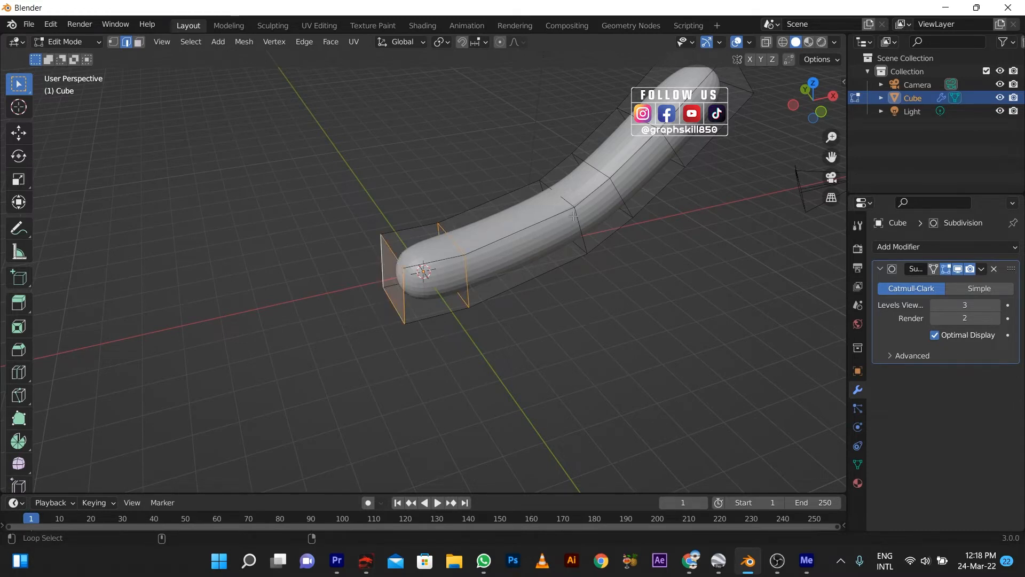
pyautogui.press('s')
pyautogui.click(453, 319)
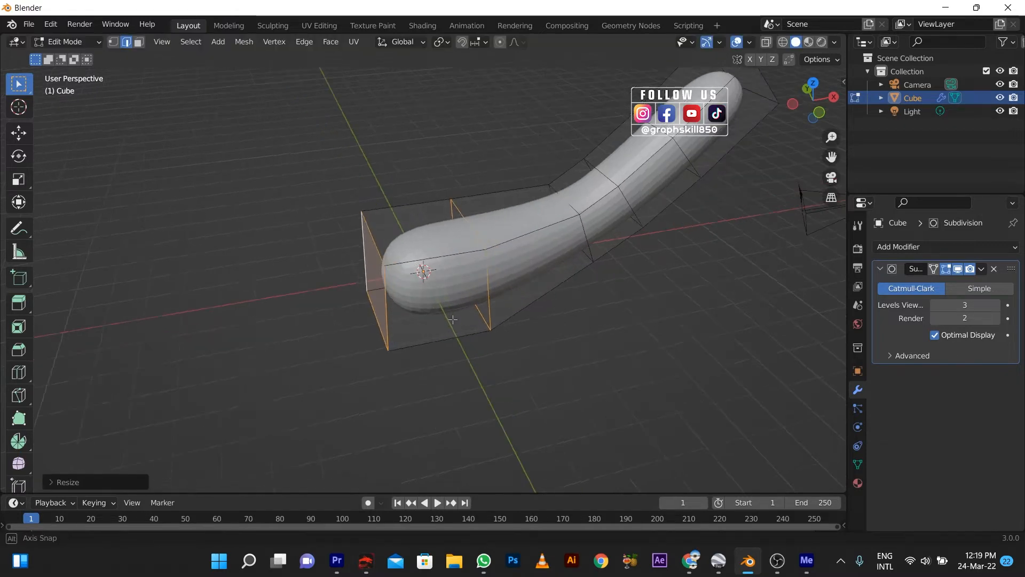
# - Add an edge loop in the segment beside the thick end and scale it up slightly
pyautogui.moveTo(453, 319); pyautogui.dragTo(410, 329, button='middle')
pyautogui.hotkey('ctrl', 'r')
pyautogui.click(524, 278)
pyautogui.click(524, 277)
pyautogui.press('s')
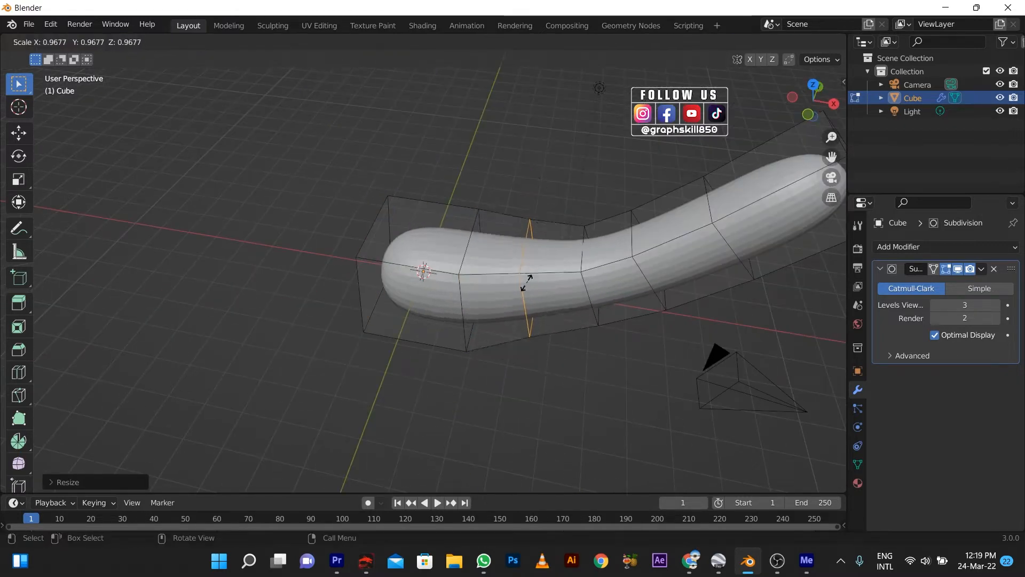
pyautogui.press('Escape')
pyautogui.press('s')
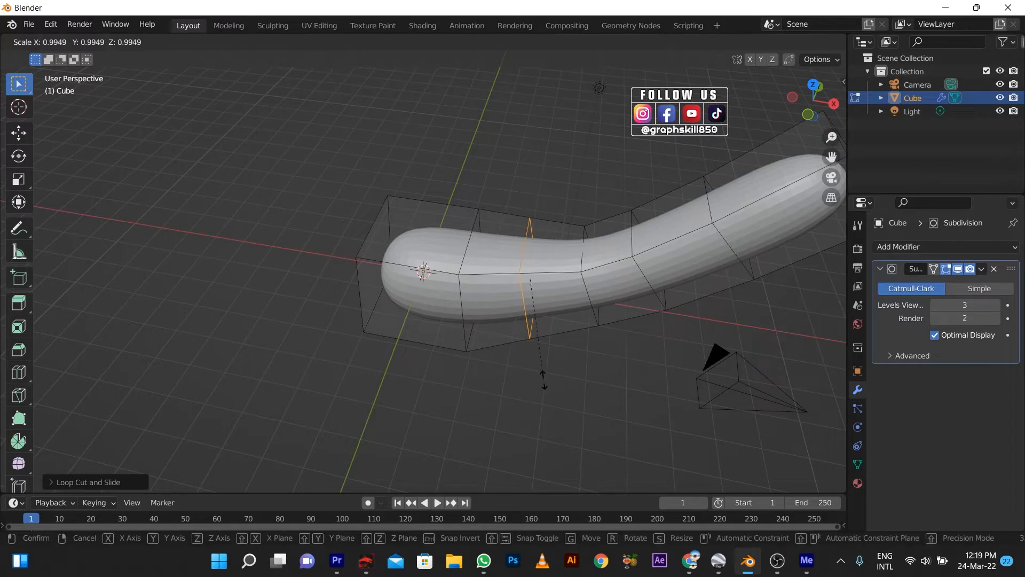
pyautogui.click(547, 384)
pyautogui.click(591, 309)
# - Scale up the fourth edge loop from the thick end to smooth the taper
pyautogui.keyDown('alt'); pyautogui.click(581, 260); pyautogui.keyUp('alt')
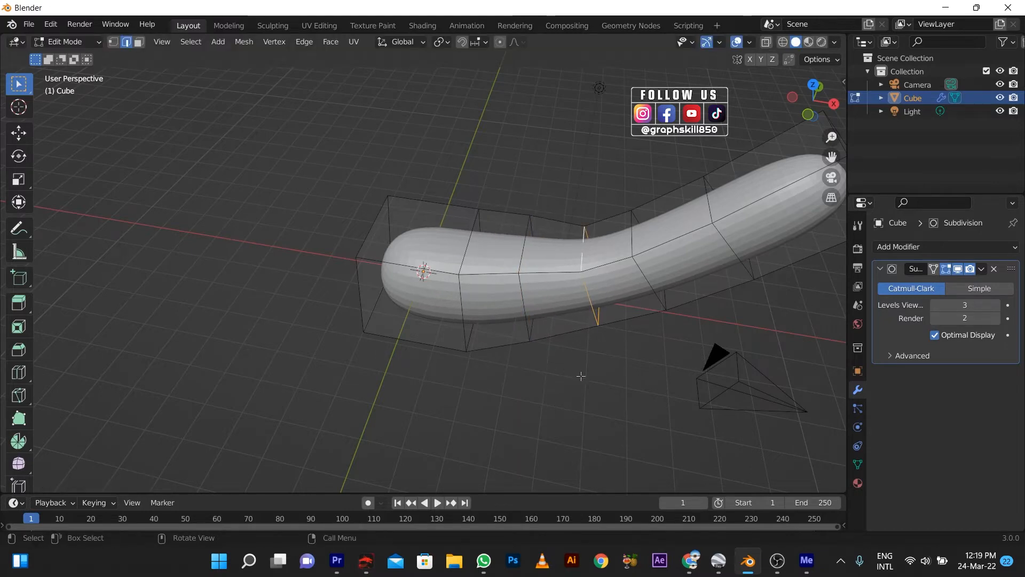
pyautogui.press('s')
pyautogui.click(604, 412)
pyautogui.scroll(-3, 298, 348)
pyautogui.moveTo(464, 368); pyautogui.dragTo(504, 379, button='middle')
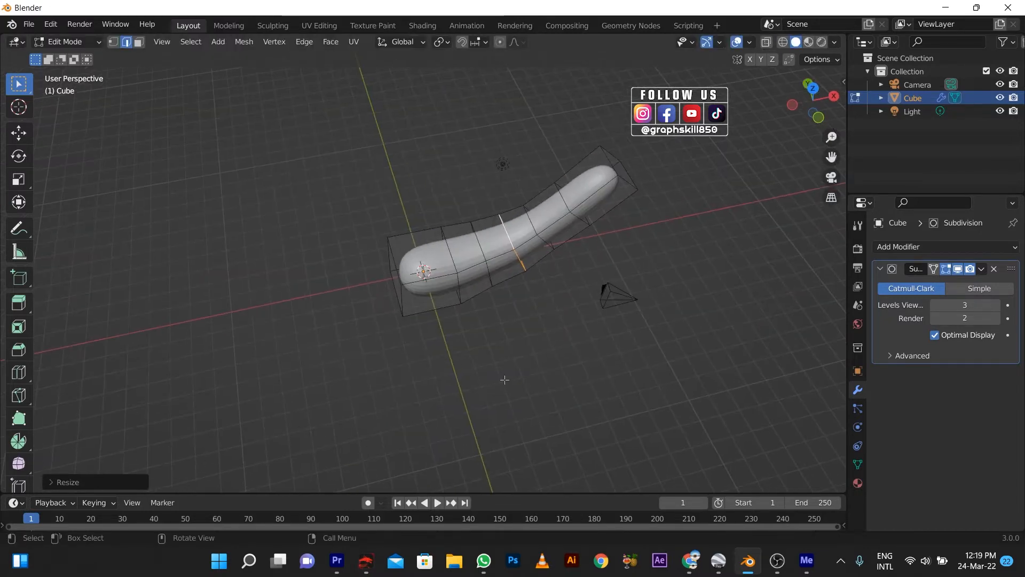
# - Select the first three edge loops at the thick end and scale them up slightly together
pyautogui.moveTo(390, 219); pyautogui.dragTo(500, 335)
pyautogui.press('KP_7')
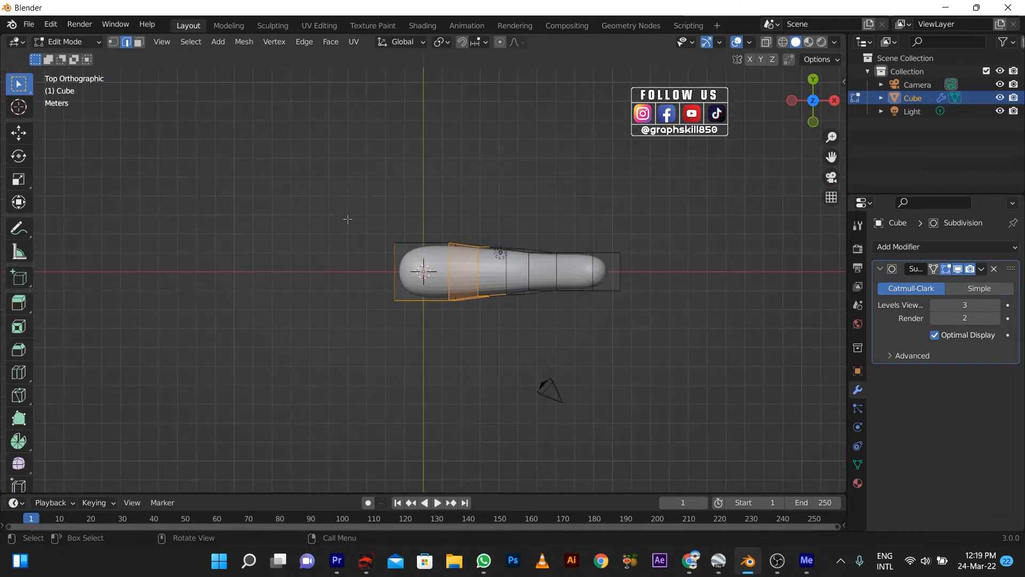
pyautogui.moveTo(351, 220); pyautogui.dragTo(498, 333)
pyautogui.moveTo(476, 374); pyautogui.dragTo(459, 283, button='middle')
pyautogui.click(458, 283)
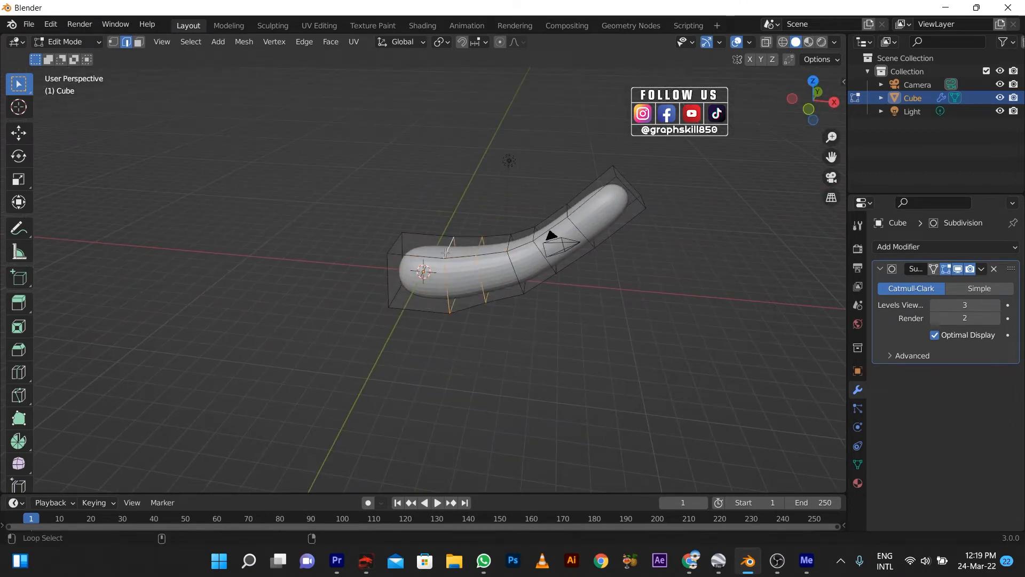
pyautogui.keyDown('alt'); pyautogui.keyDown('shift'); pyautogui.click(387, 273); pyautogui.keyUp('shift'); pyautogui.keyUp('alt')
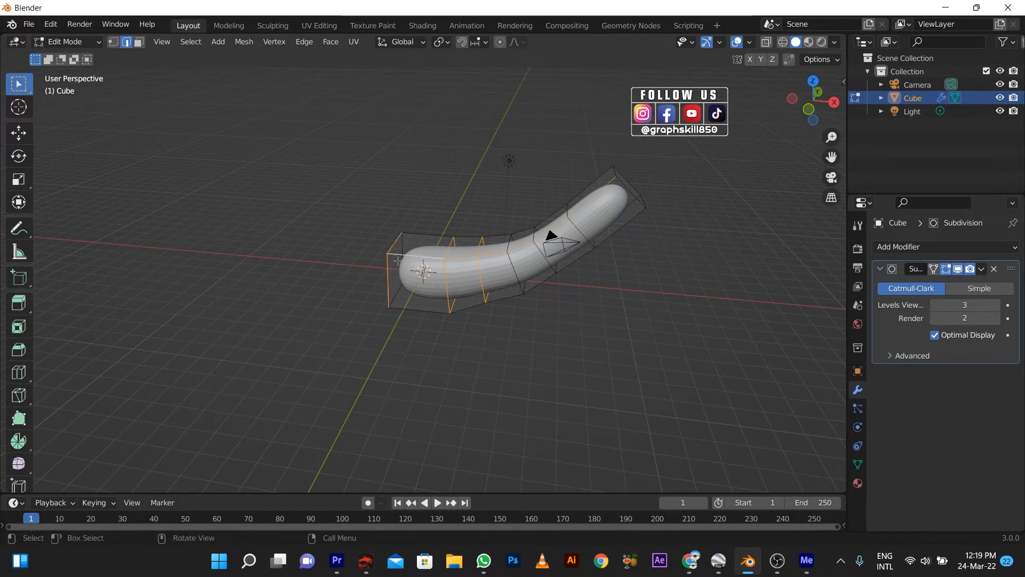
pyautogui.moveTo(355, 274); pyautogui.dragTo(393, 292, button='middle')
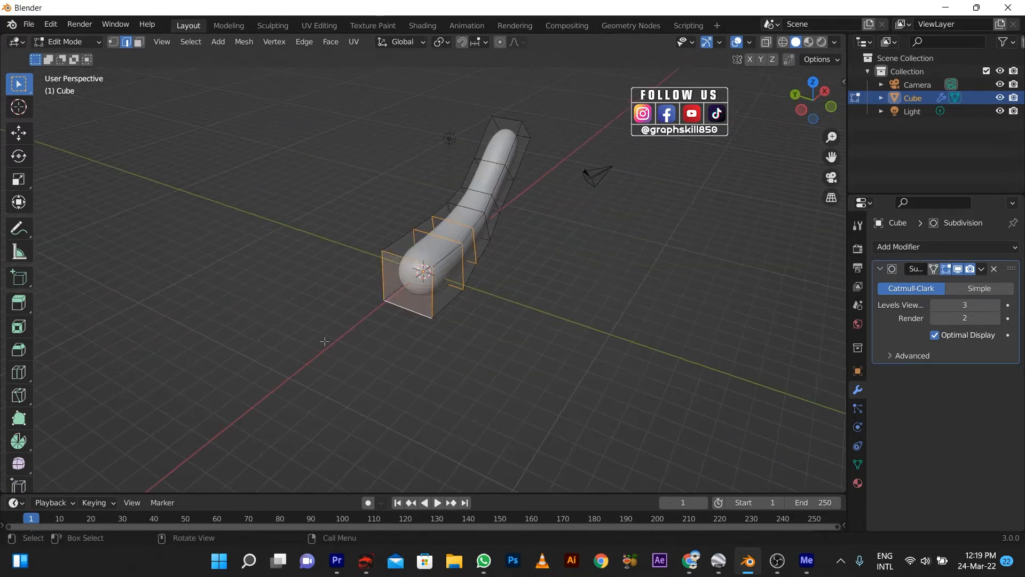
pyautogui.press('s')
pyautogui.click(410, 402)
# - Select the fourth, fifth and sixth edge loops from the thick end and scale them up slightly together
pyautogui.moveTo(409, 402); pyautogui.dragTo(540, 283, button='middle')
pyautogui.keyDown('alt'); pyautogui.click(553, 236); pyautogui.keyUp('alt')
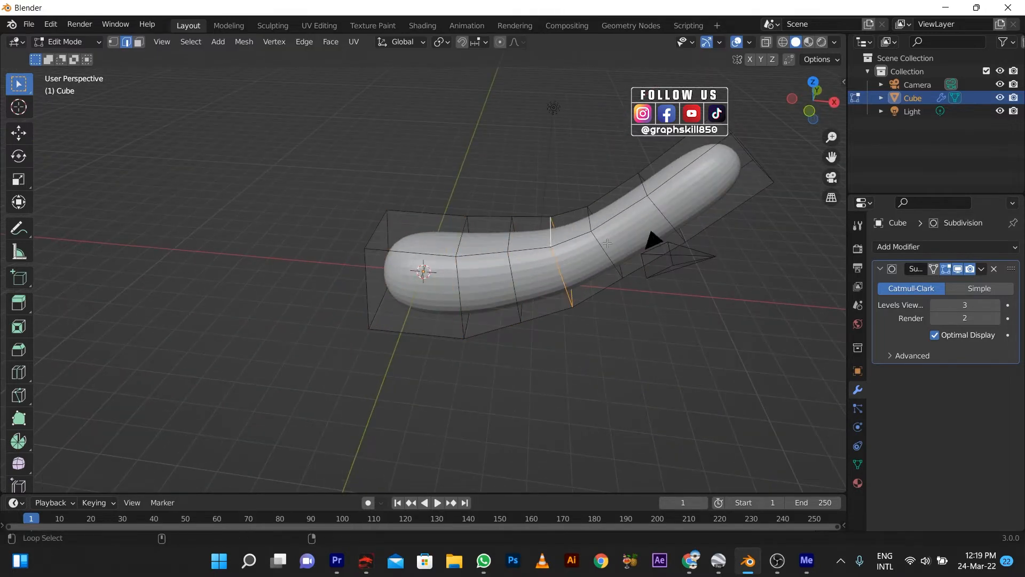
pyautogui.press('s')
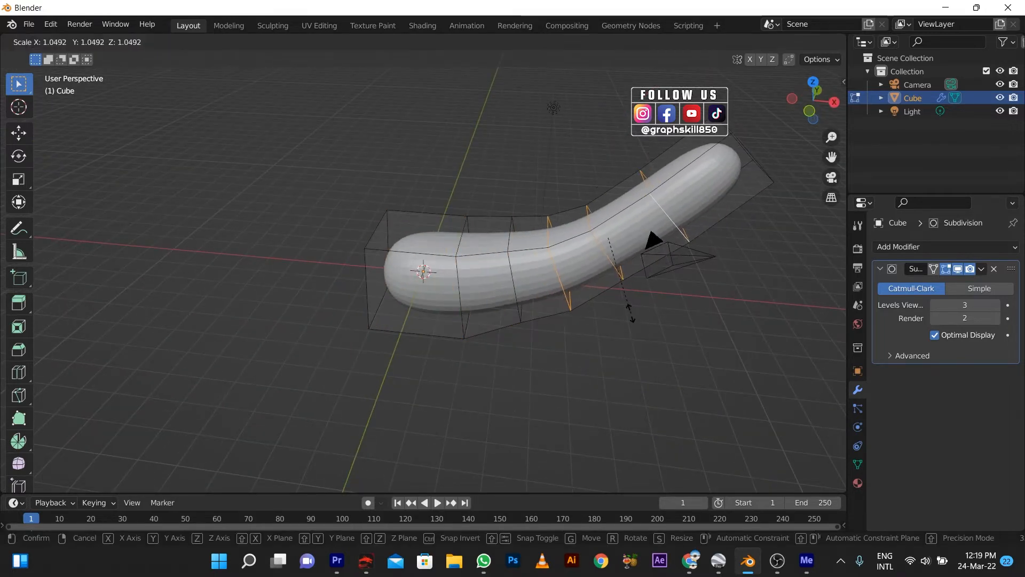
pyautogui.click(588, 331)
pyautogui.moveTo(588, 331); pyautogui.dragTo(571, 347, button='middle')
# - Scale up the fifth edge loop from the thick end on its own
pyautogui.keyDown('alt'); pyautogui.click(594, 226); pyautogui.keyUp('alt')
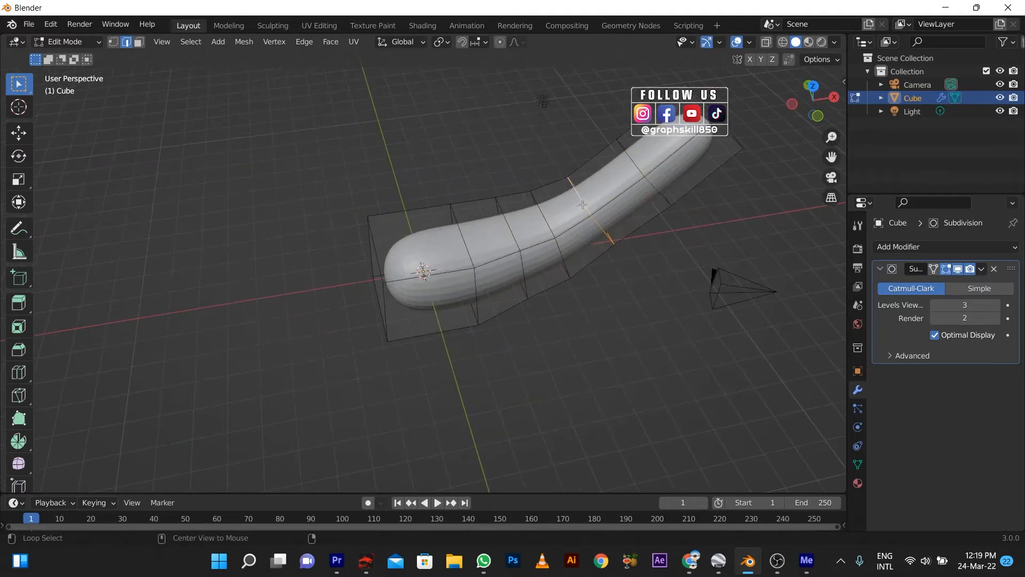
pyautogui.press('s')
pyautogui.click(630, 290)
pyautogui.press('space')
# - Enlarge the fourth edge loop from the thick end so it blends with its neighbouring loops
pyautogui.keyDown('alt'); pyautogui.click(553, 233); pyautogui.keyUp('alt')
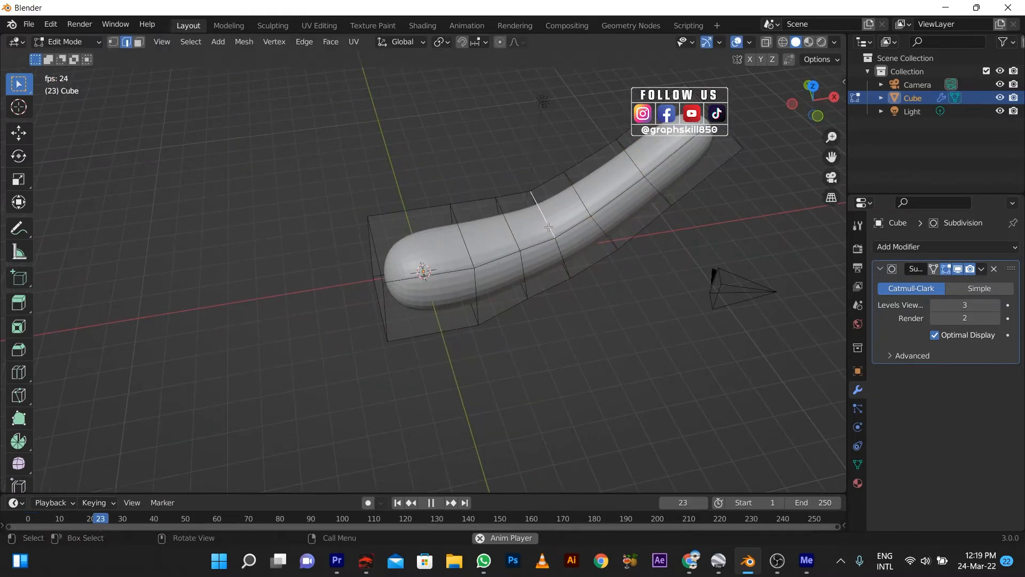
pyautogui.press('space')
pyautogui.keyDown('alt'); pyautogui.click(561, 253); pyautogui.keyUp('alt')
pyautogui.press('s')
pyautogui.click(597, 302)
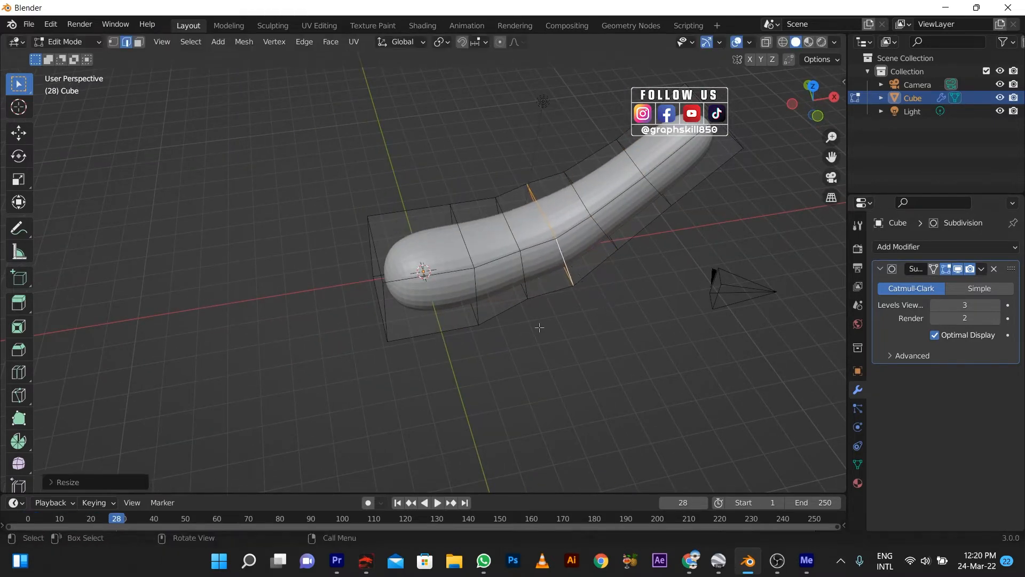
# - Scale the third edge loop from the thick end up to about 1.12 times its size
pyautogui.moveTo(597, 301); pyautogui.dragTo(534, 325, button='middle')
pyautogui.press('s')
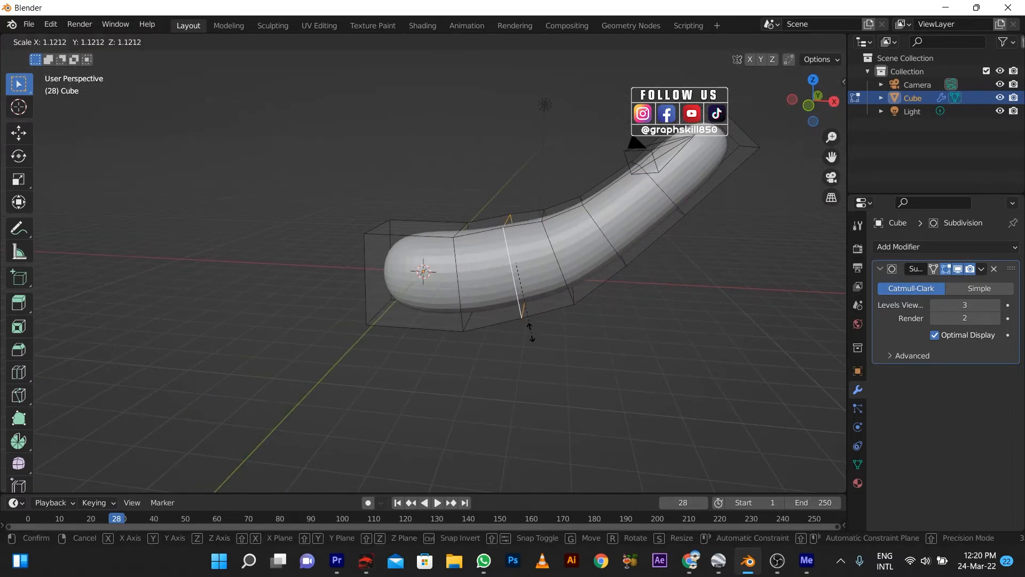
pyautogui.click(531, 332)
pyautogui.scroll(-2, 466, 334)
pyautogui.moveTo(467, 334); pyautogui.dragTo(409, 359, button='middle')
# - Inset the end face at the thin end of the body to make a small face for the stem
pyautogui.keyDown('alt'); pyautogui.click(553, 285); pyautogui.keyUp('alt')
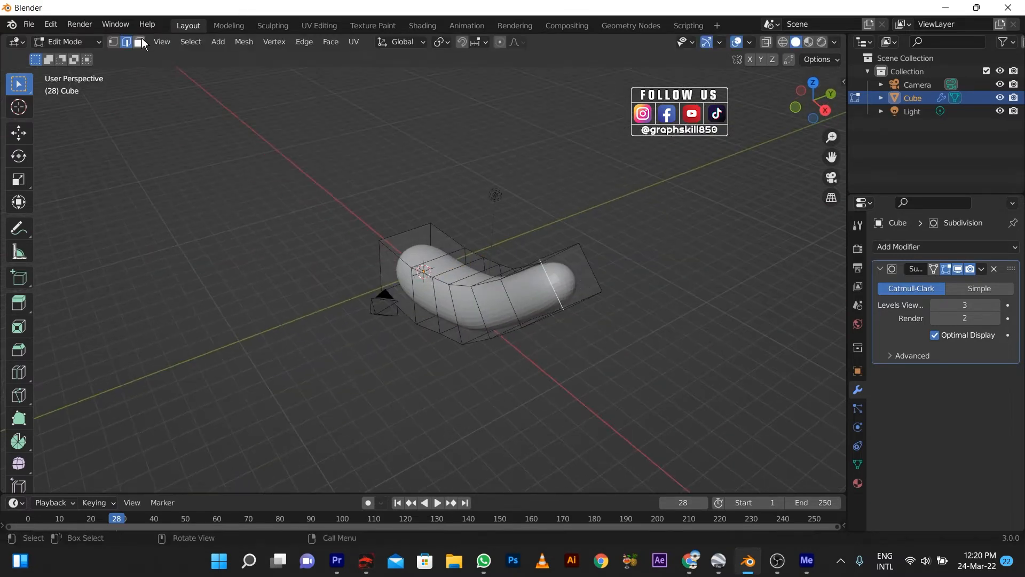
pyautogui.click(572, 268)
pyautogui.press('i')
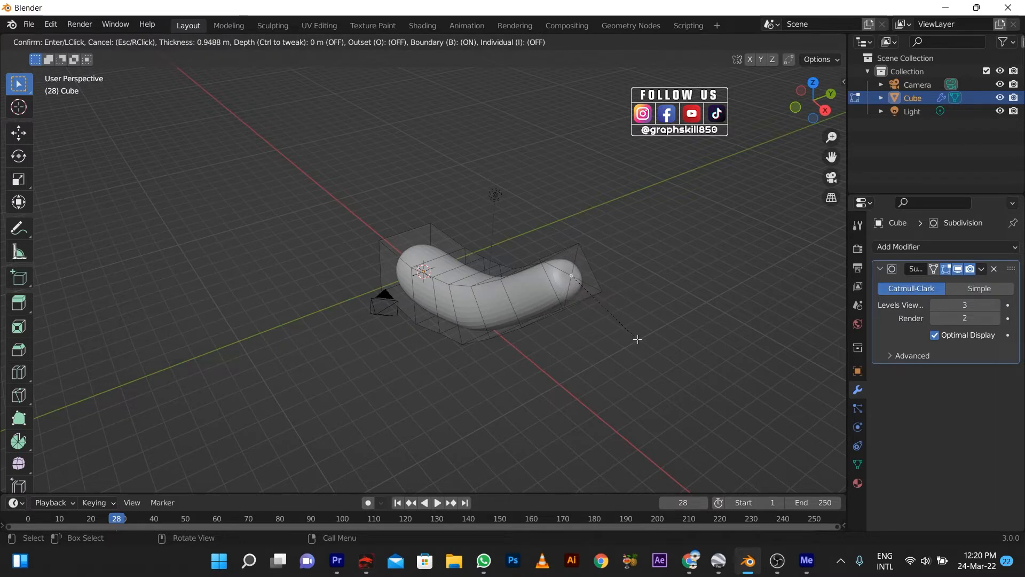
pyautogui.click(628, 332)
pyautogui.scroll(2, 627, 332)
pyautogui.scroll(-2, 614, 325)
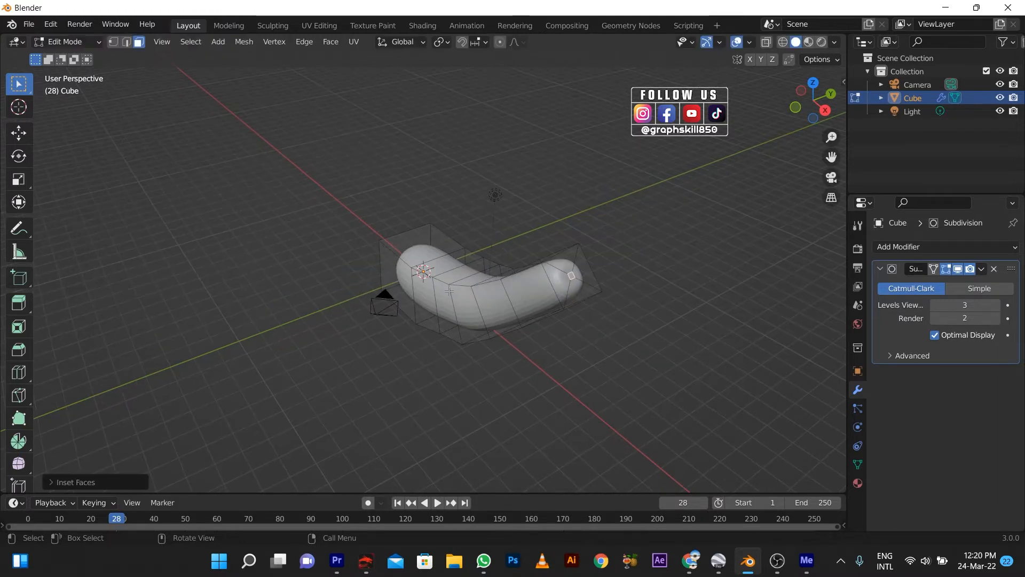
# - Extrude the small inset face in front view into a thin stem that curves outward
pyautogui.press('KP_1')
pyautogui.keyDown('ctrl'); pyautogui.rightClick(623, 155); pyautogui.keyUp('ctrl')
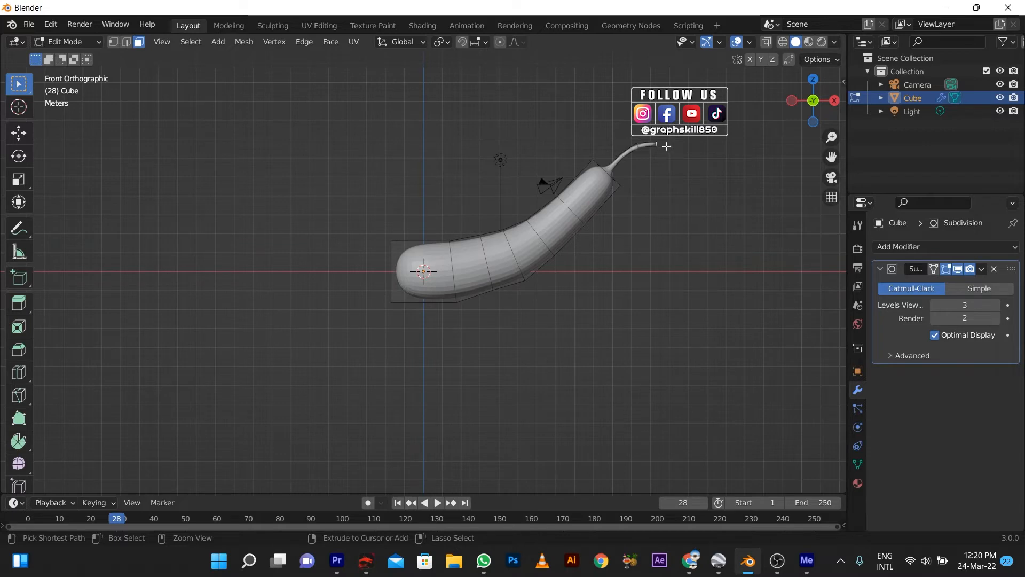
pyautogui.moveTo(674, 147); pyautogui.dragTo(572, 299, button='middle')
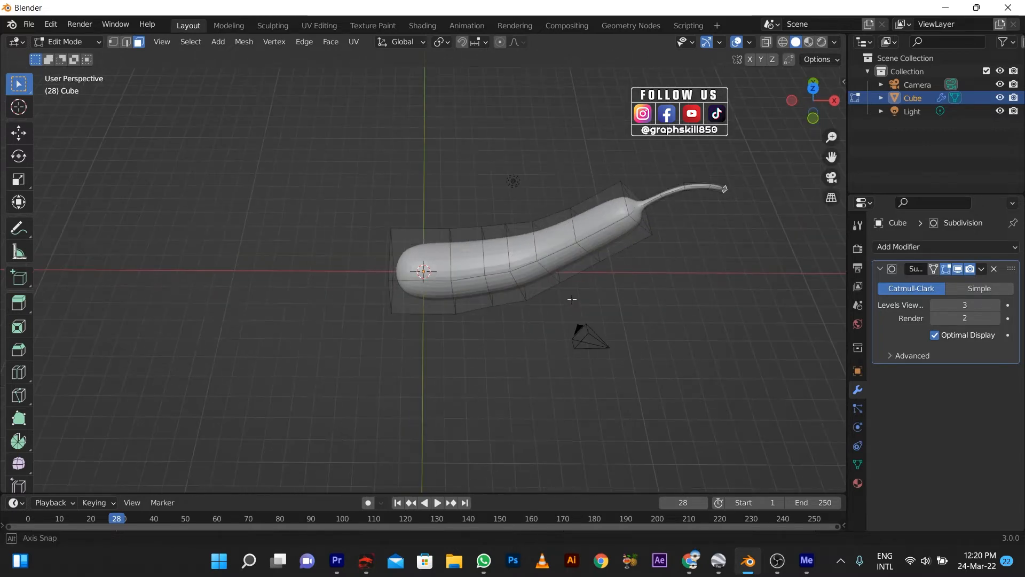
# - Add an edge loop around the stem and slide it close to the tip
pyautogui.hotkey('ctrl', 'r')
pyautogui.click(719, 204)
pyautogui.click(738, 210)
# - Scale up the end face of the stem to flare its tip
pyautogui.moveTo(738, 210); pyautogui.dragTo(534, 123, button='middle')
pyautogui.scroll(3, 379, 169)
pyautogui.scroll(-3, 379, 168)
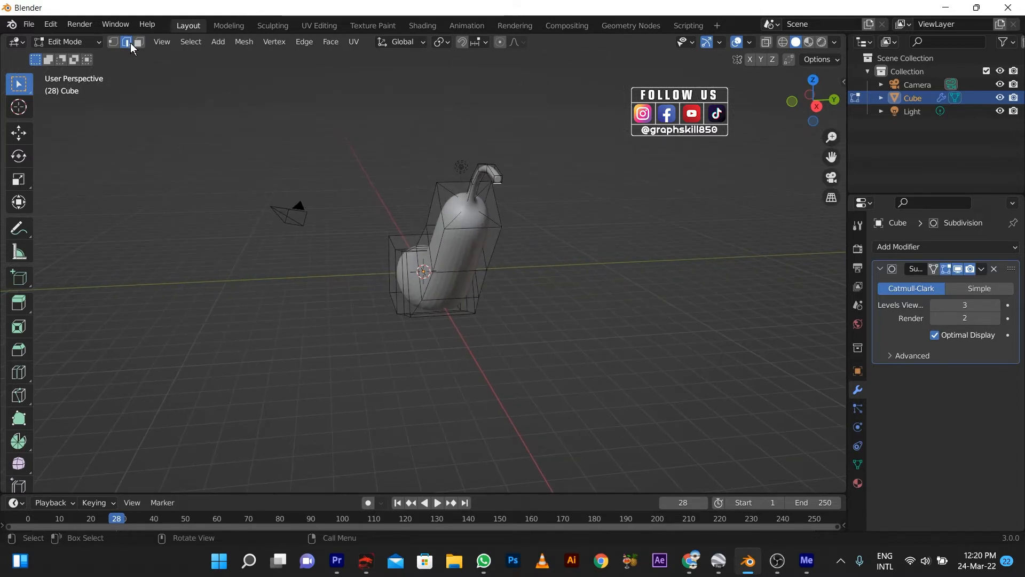
pyautogui.press('s')
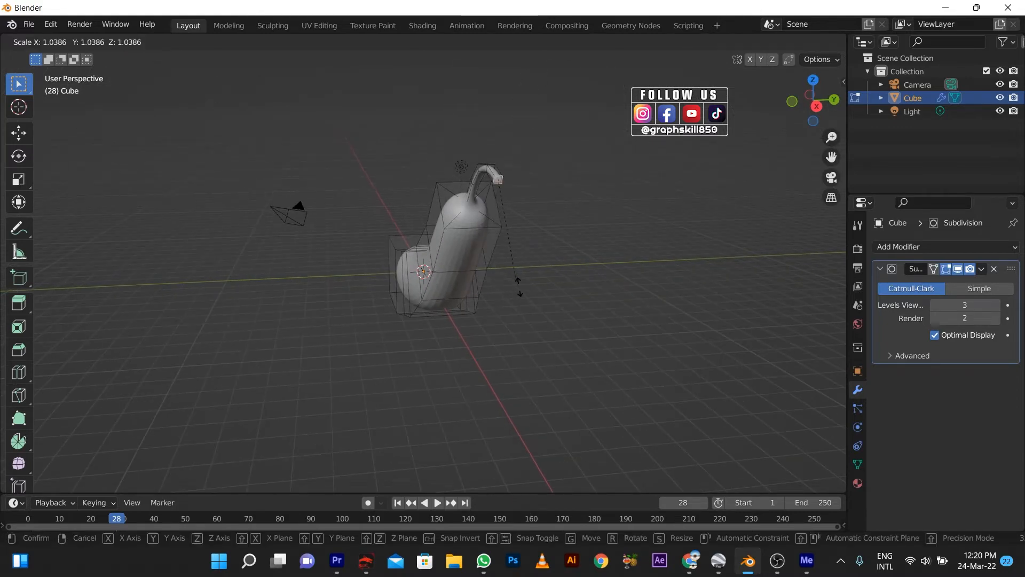
pyautogui.click(534, 298)
pyautogui.moveTo(533, 298); pyautogui.dragTo(758, 276, button='middle')
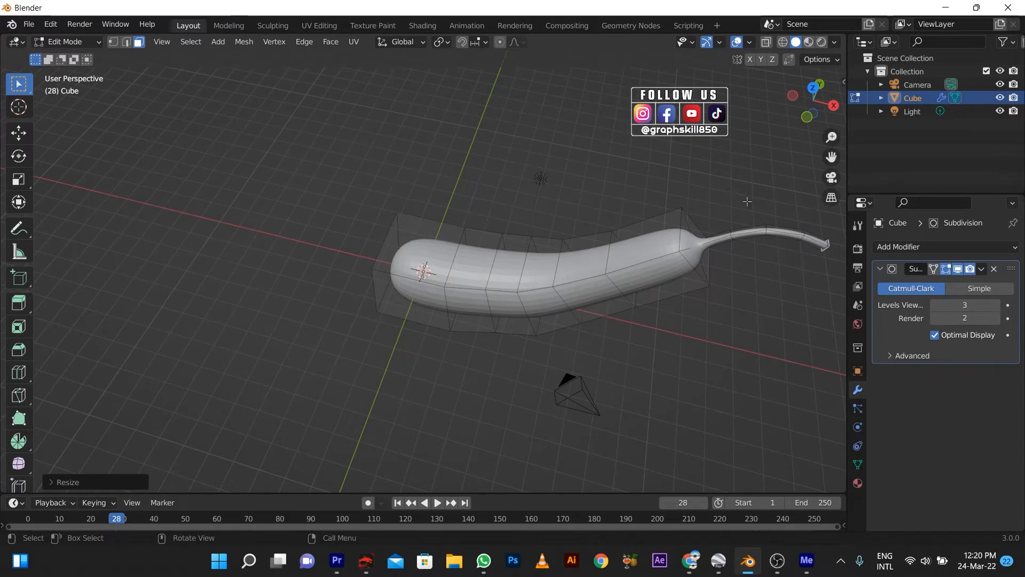
pyautogui.press('ctrl+KP_Add')
pyautogui.press('ctrl+KP_Add')
pyautogui.click(768, 42)
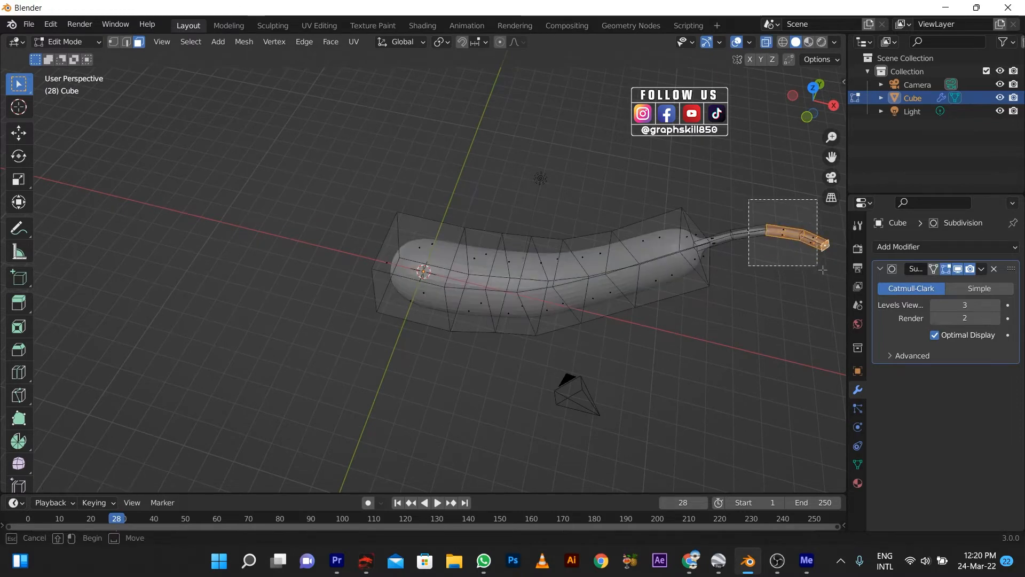
pyautogui.press('s')
pyautogui.rightClick(808, 293)
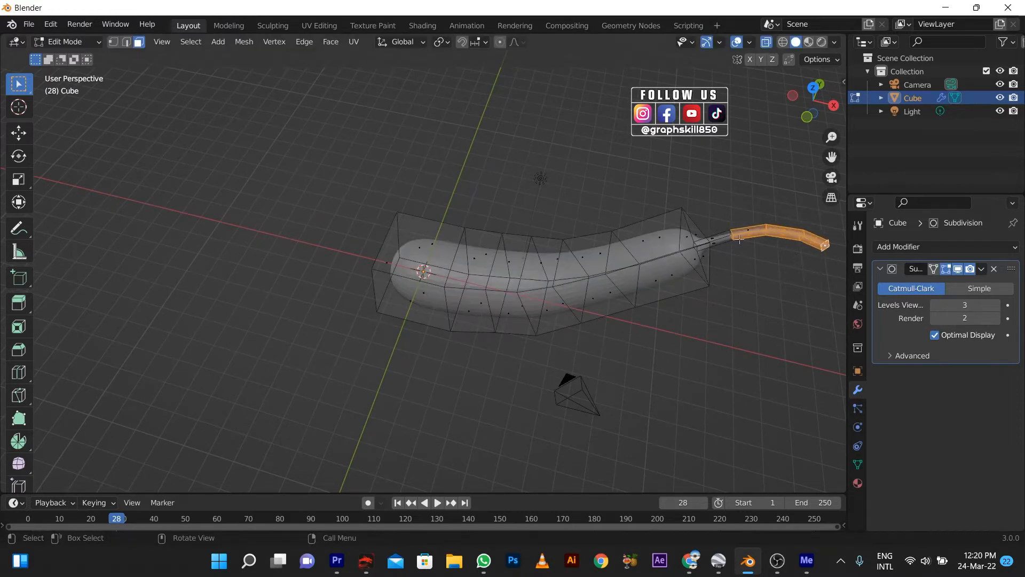
pyautogui.press('s')
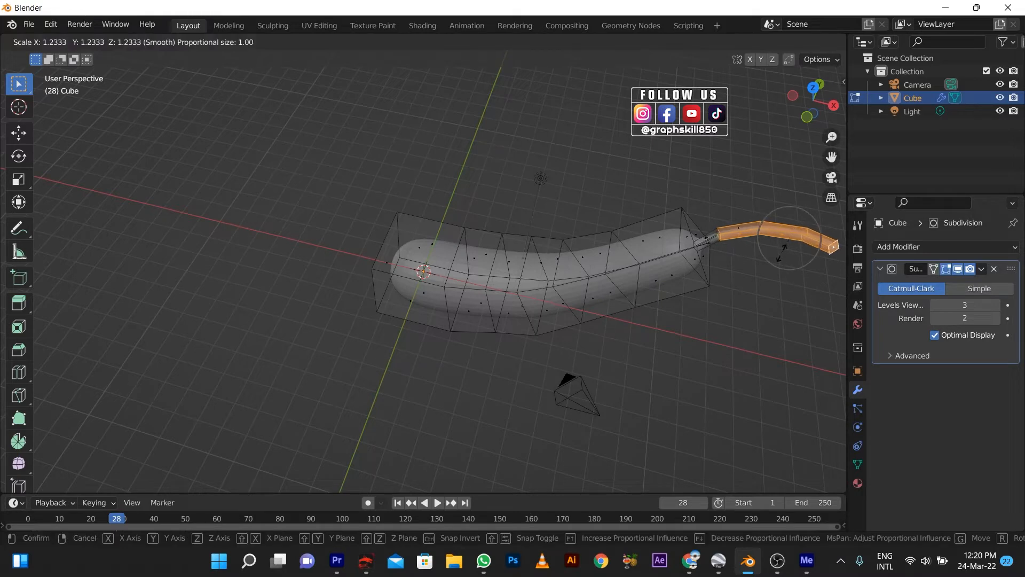
pyautogui.rightClick(778, 249)
# - Display the vegetable in Object Mode with Material Preview shading and bring up its material settings
pyautogui.press('Tab')
pyautogui.moveTo(649, 255); pyautogui.dragTo(450, 254, button='middle')
pyautogui.click(858, 483)
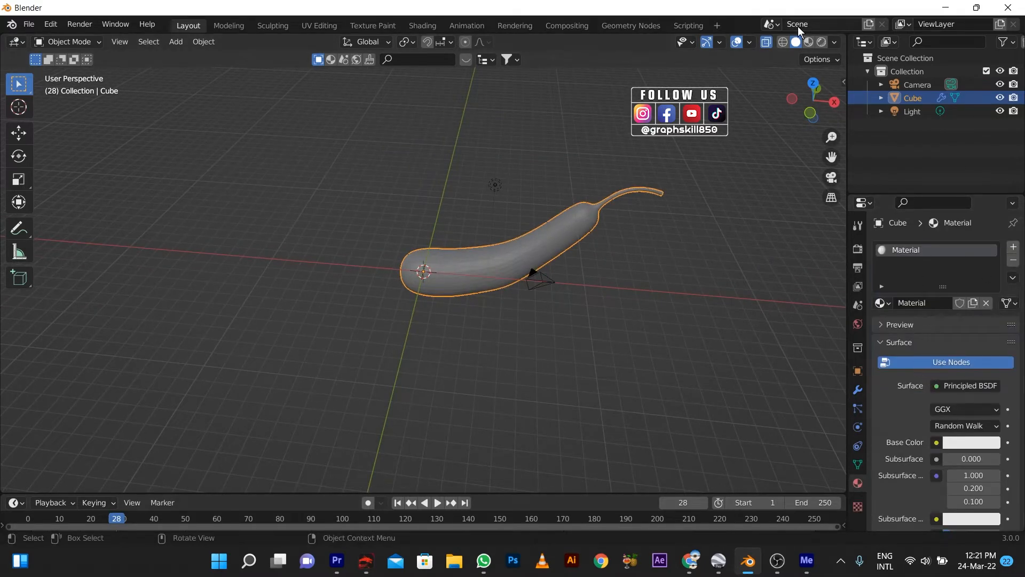
pyautogui.click(808, 41)
pyautogui.moveTo(600, 194)
pyautogui.mouseDown(button='middle')
pyautogui.moveTo(315, 384)
pyautogui.moveTo(439, 319)
pyautogui.mouseUp(button='middle')
pyautogui.press('Tab')
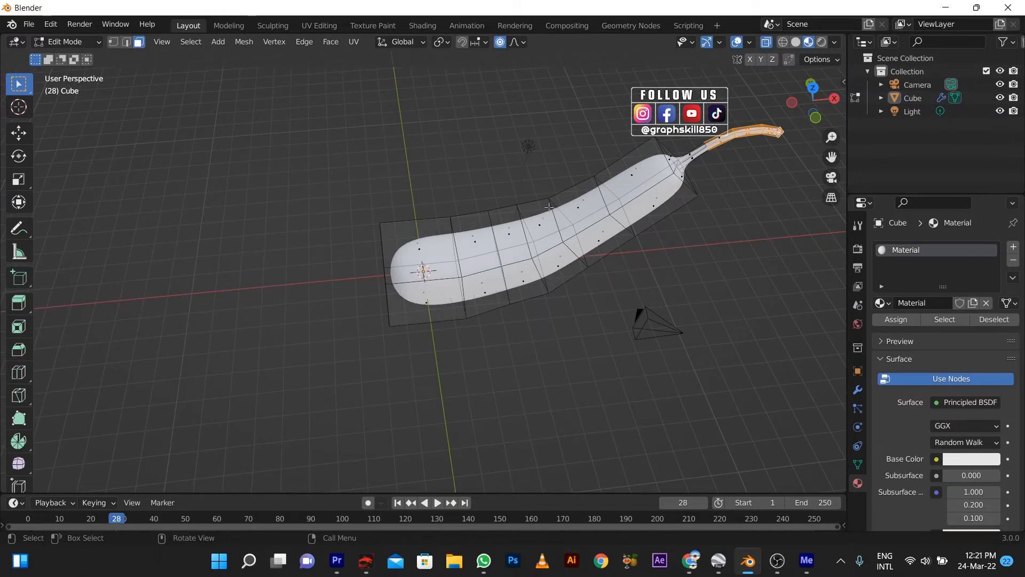
pyautogui.press('Tab')
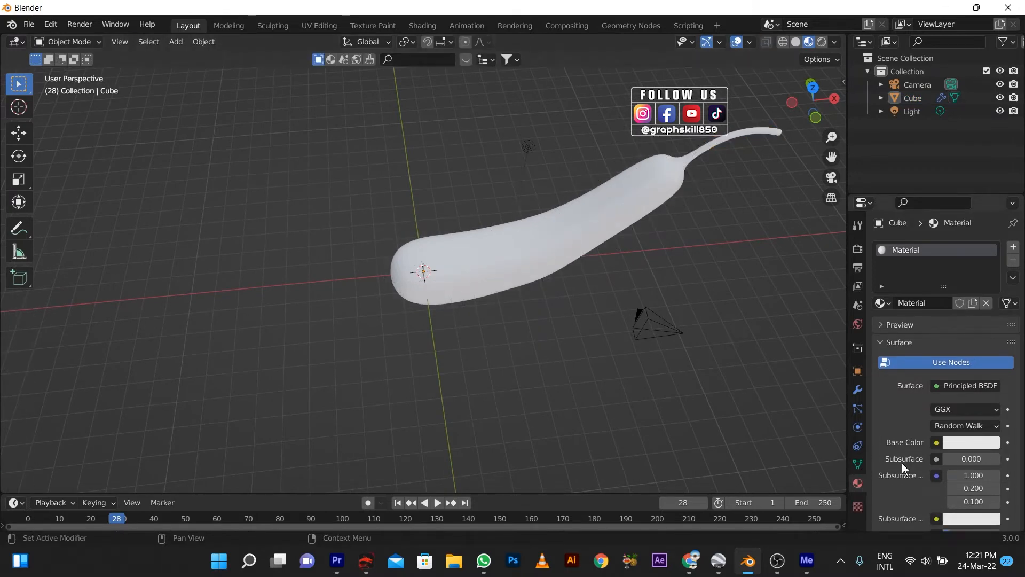
# - Change the material's base color to a dark purple with hue 0.820 and saturation 1.000
pyautogui.click(950, 447)
pyautogui.moveTo(940, 305); pyautogui.dragTo(975, 324)
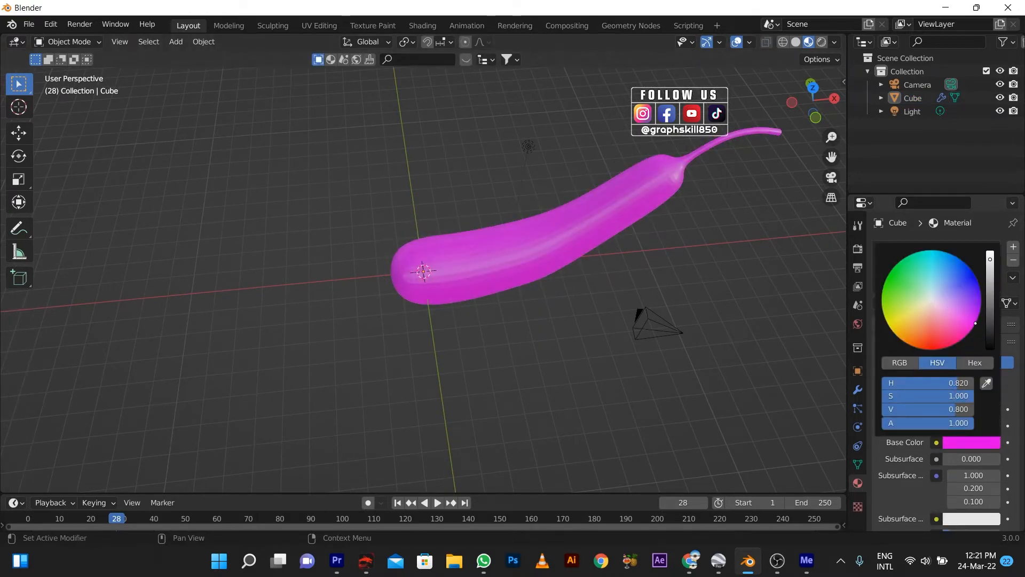
pyautogui.moveTo(992, 269); pyautogui.dragTo(991, 299)
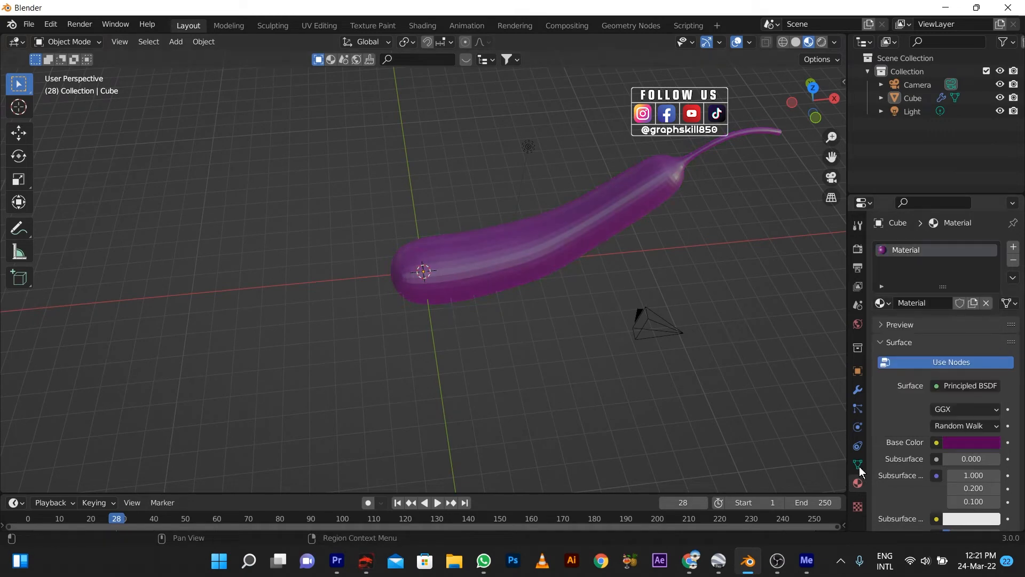
# - Apply the Subdivision modifier to the vegetable in Object Mode
pyautogui.click(858, 390)
pyautogui.moveTo(438, 283); pyautogui.dragTo(320, 279, button='middle')
pyautogui.click(858, 483)
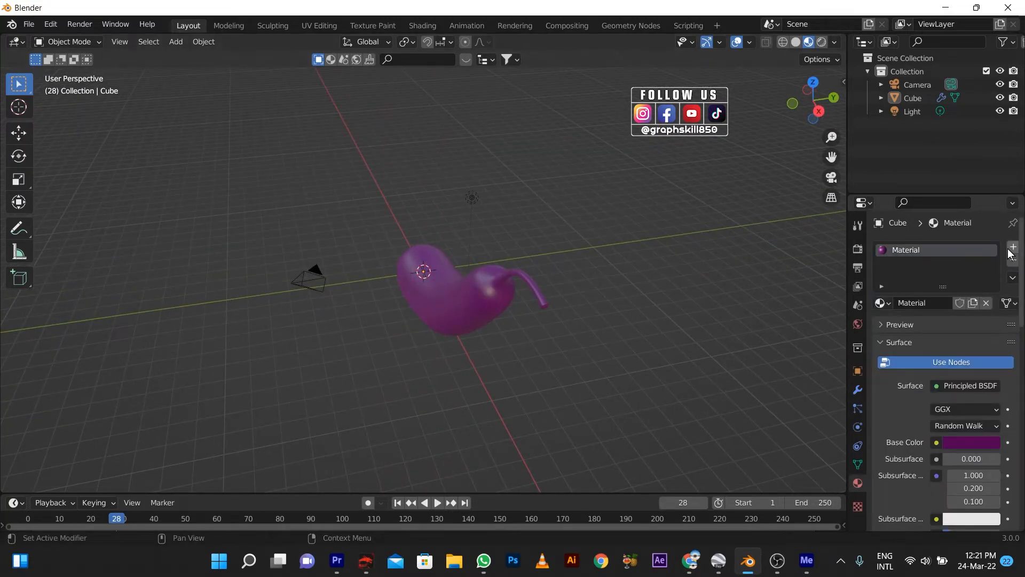
pyautogui.press('Tab')
pyautogui.moveTo(552, 306); pyautogui.dragTo(410, 269, button='middle')
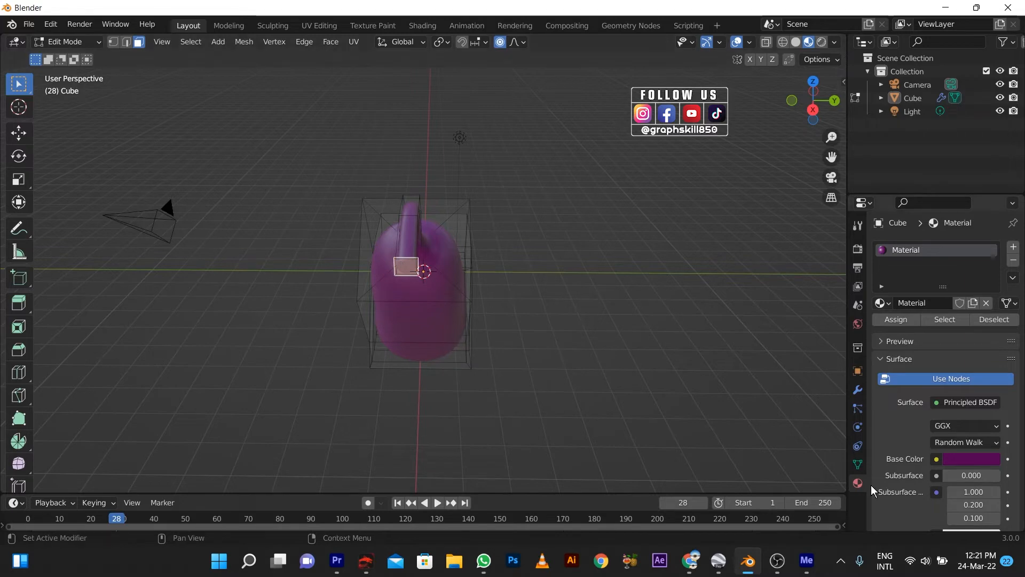
pyautogui.click(858, 389)
pyautogui.click(981, 274)
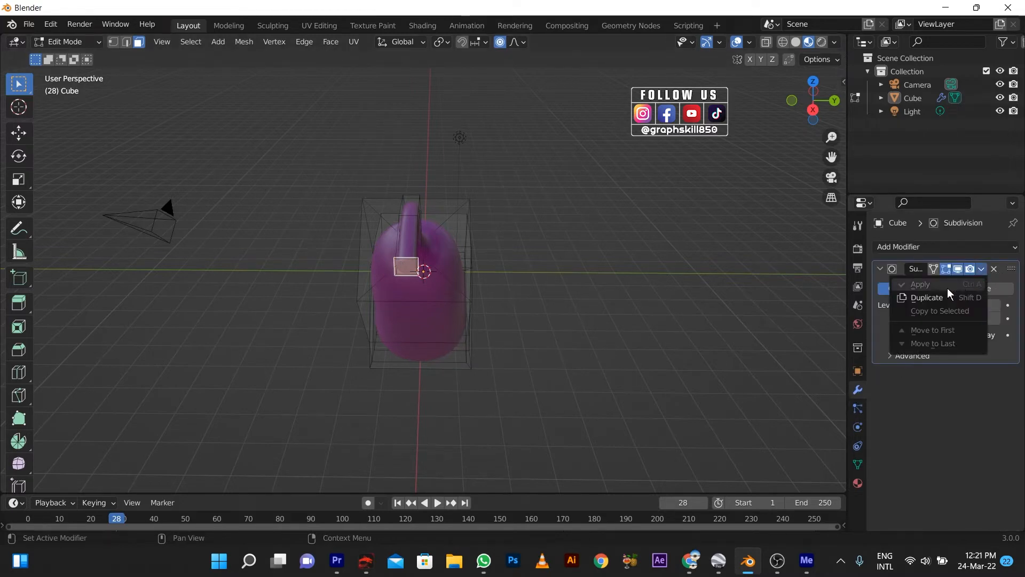
pyautogui.press('Tab')
pyautogui.click(981, 269)
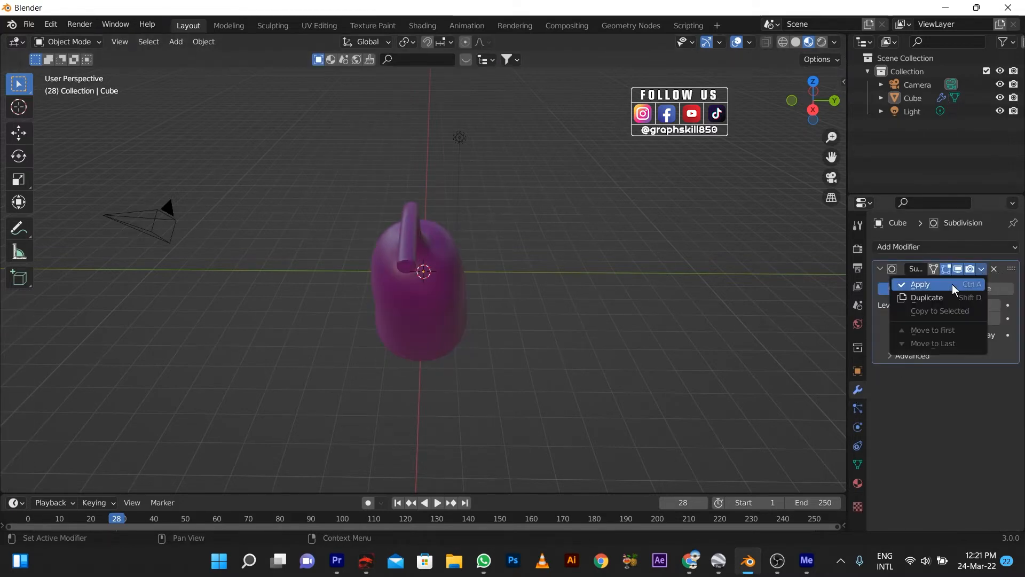
pyautogui.click(954, 286)
# - Enter Edit Mode on the vegetable's dense mesh and turn off proportional editing
pyautogui.click(390, 283)
pyautogui.scroll(5, 404, 266)
pyautogui.press('Tab')
pyautogui.scroll(-5, 407, 265)
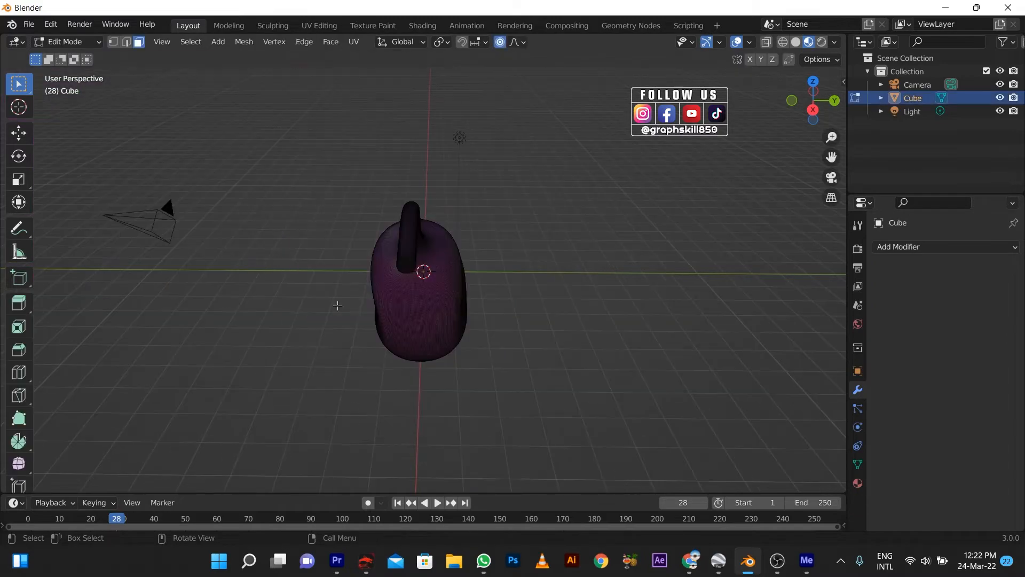
pyautogui.scroll(5, 426, 261)
pyautogui.moveTo(427, 261); pyautogui.dragTo(427, 194, button='middle')
pyautogui.scroll(-3, 428, 263)
pyautogui.scroll(-2, 428, 263)
pyautogui.scroll(4, 419, 217)
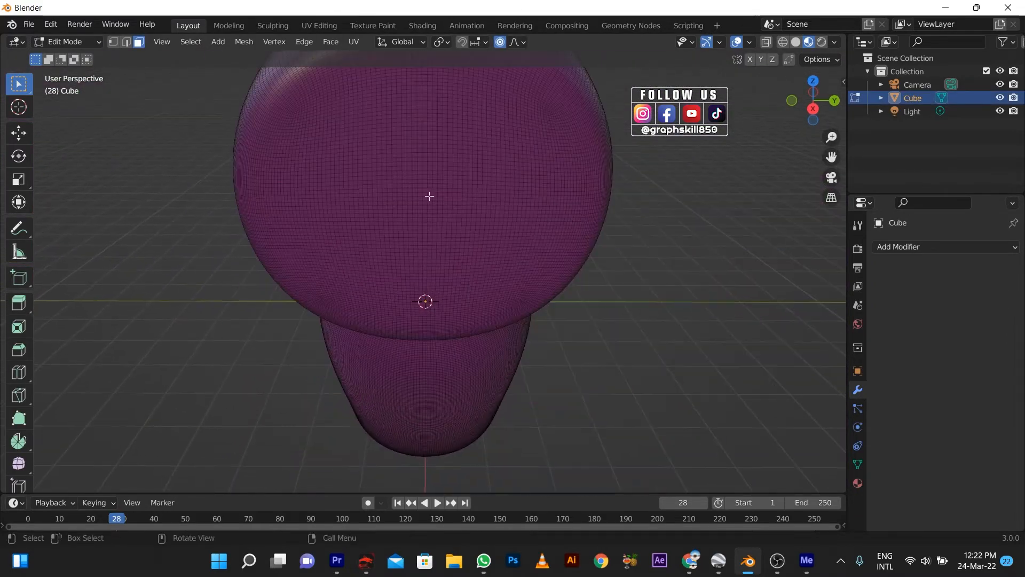
pyautogui.click(500, 42)
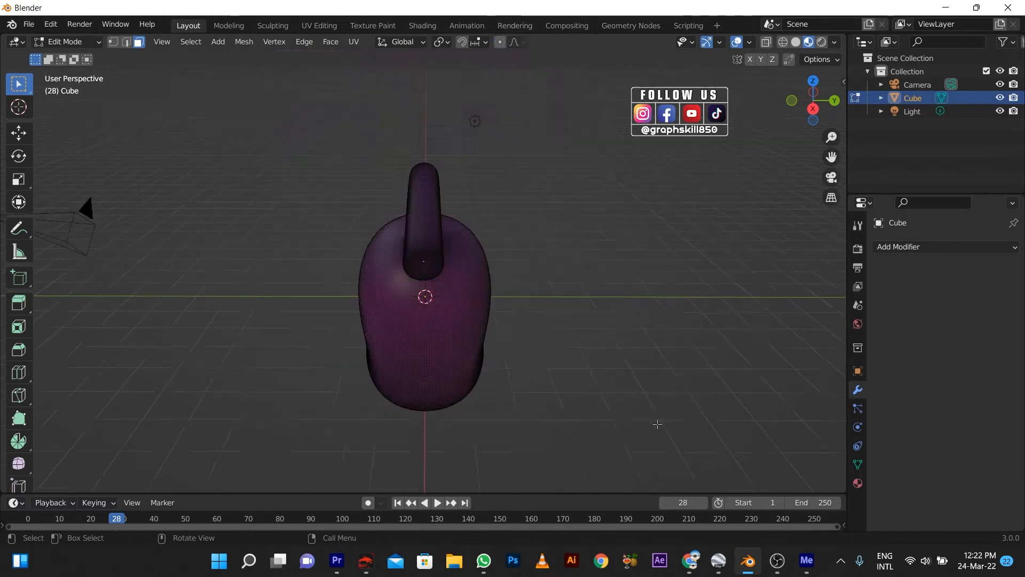
# - Select the faces at the stem's tip and grow the selection until it covers the whole stem
pyautogui.moveTo(507, 420); pyautogui.dragTo(592, 405, button='middle')
pyautogui.scroll(1, 692, 219)
pyautogui.keyDown('shift'); pyautogui.moveTo(669, 236); pyautogui.dragTo(478, 268, button='middle'); pyautogui.keyUp('shift')
pyautogui.press('ctrl+KP_Add')
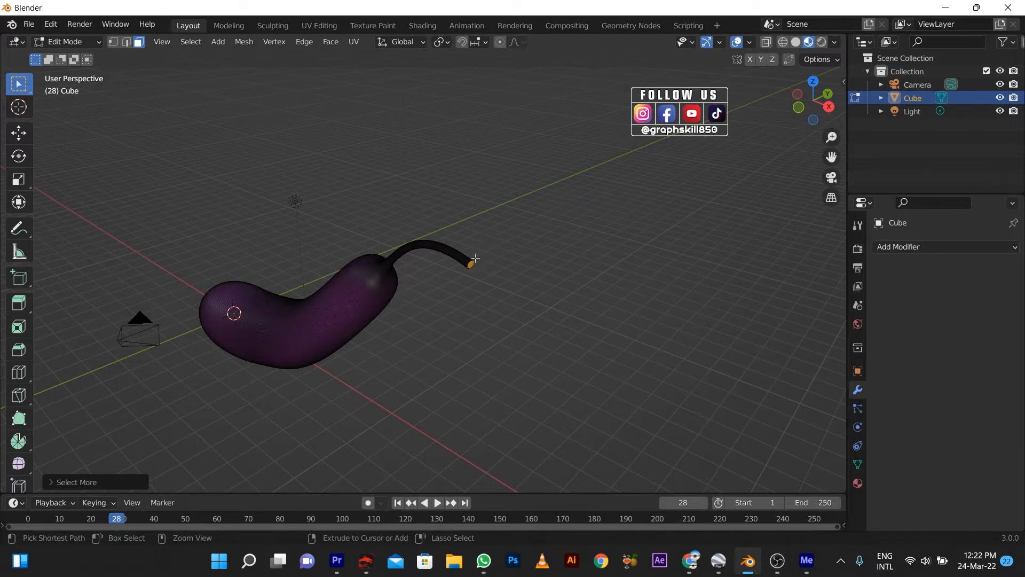
pyautogui.scroll(5, 476, 258)
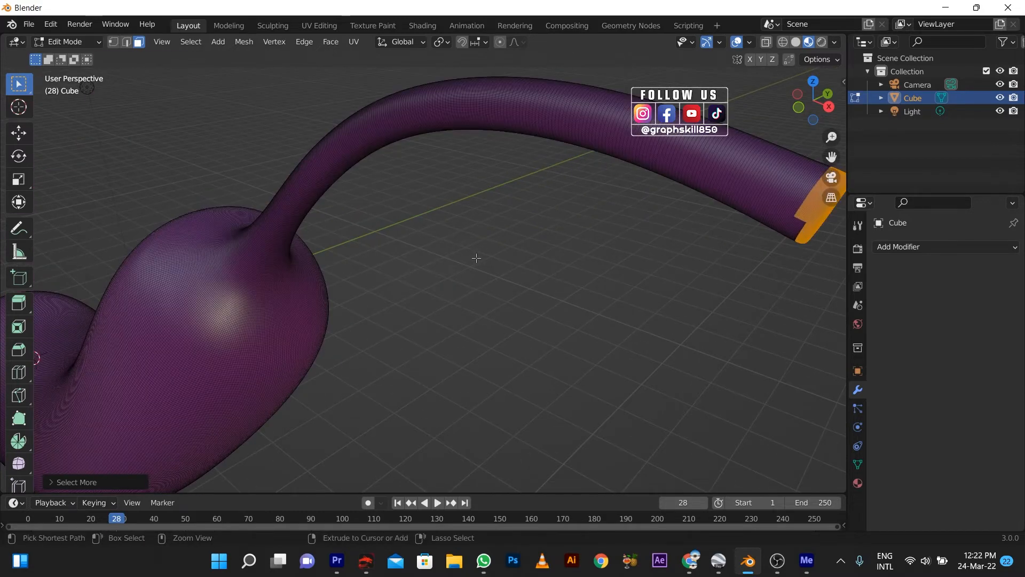
pyautogui.press('ctrl+KP_Add')
pyautogui.press('ctrl+KP_Add')
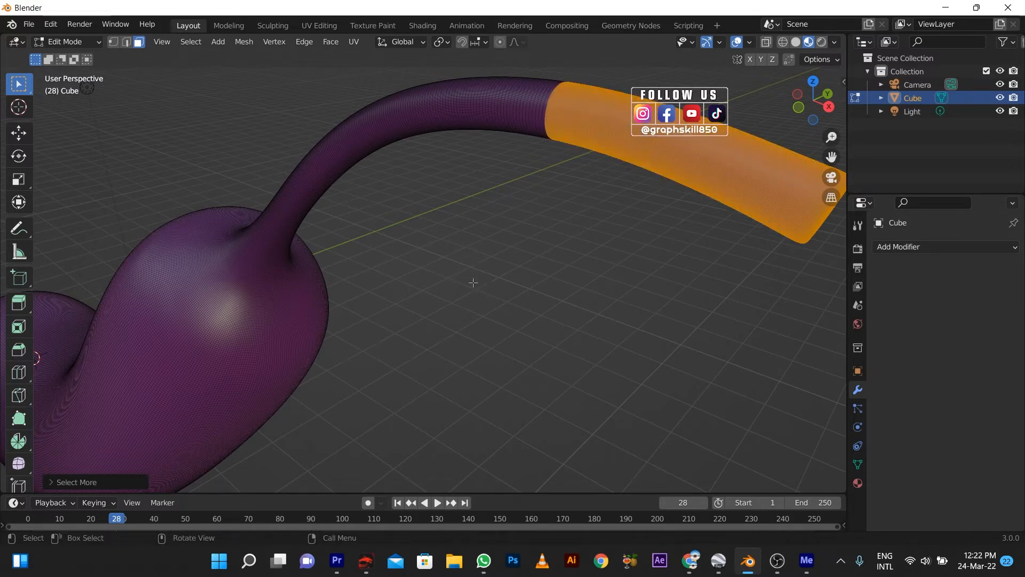
pyautogui.scroll(-7, 568, 314)
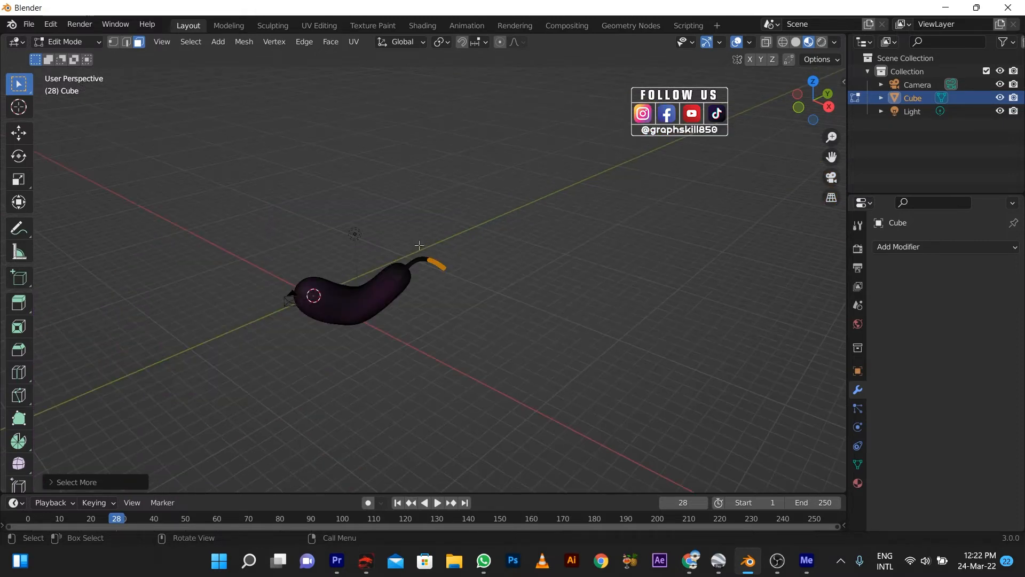
pyautogui.scroll(6, 344, 241)
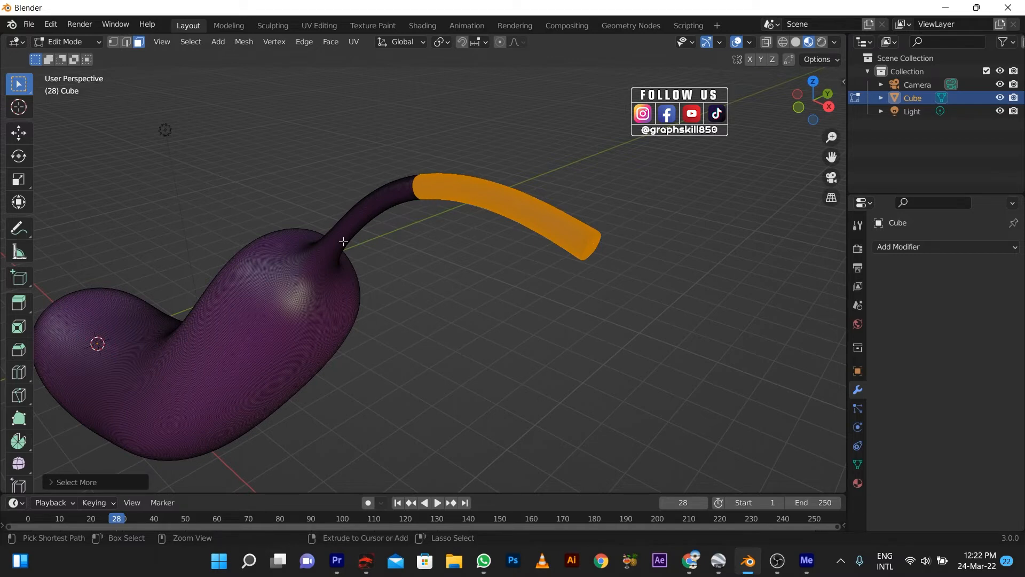
pyautogui.press('ctrl+KP_Add')
pyautogui.press('ctrl+KP_Add')
pyautogui.press('ctrl+KP_Add')
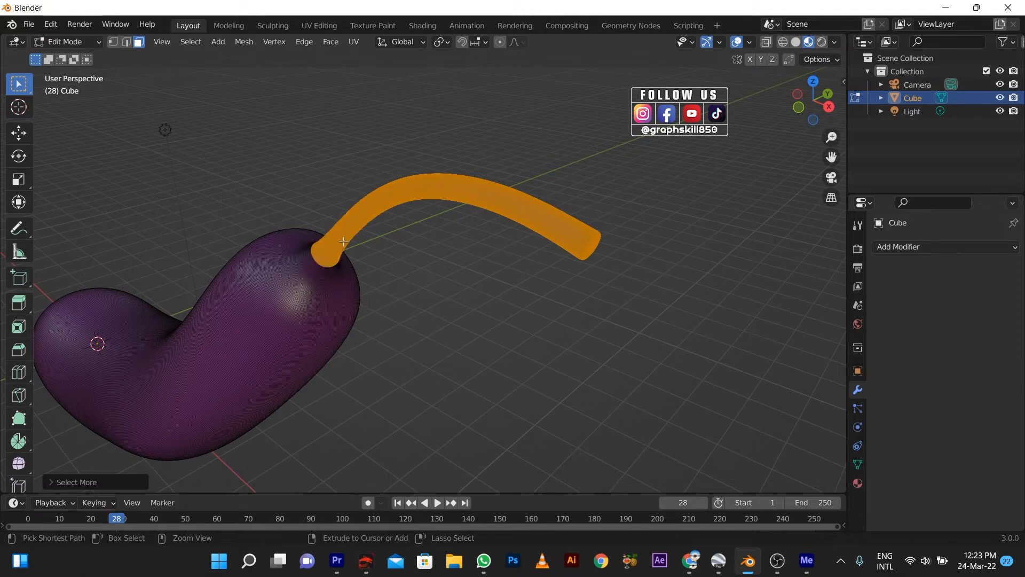
# - Grow the stem selection further over the thin end of the body to form a rounded cap
pyautogui.scroll(3, 342, 288)
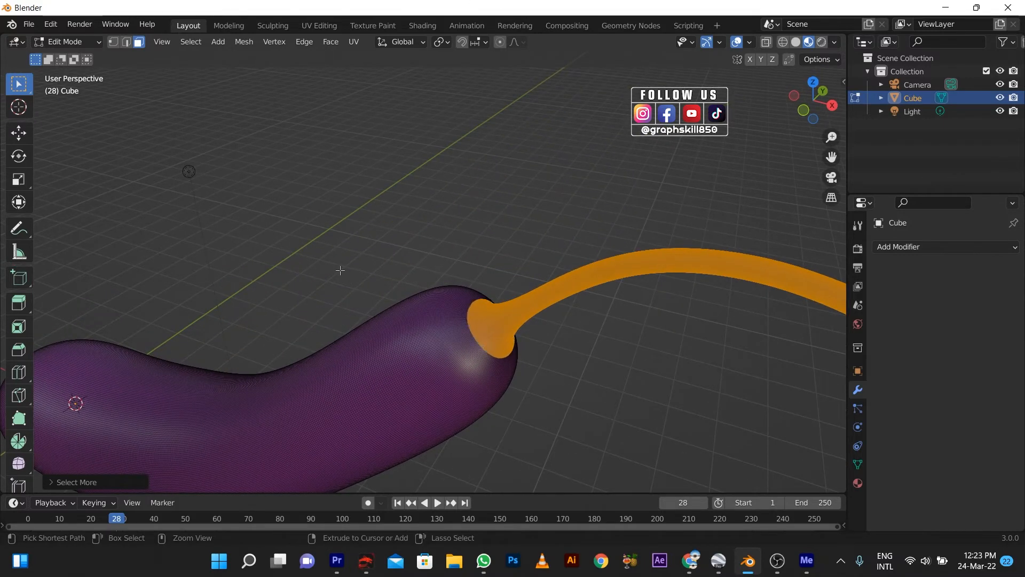
pyautogui.press('ctrl+KP_Add')
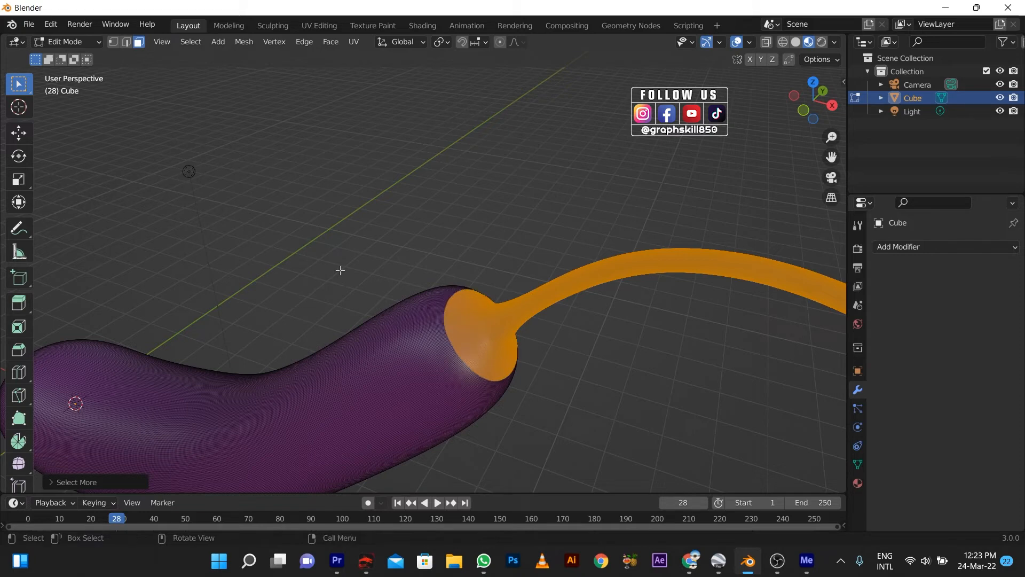
pyautogui.press('ctrl+KP_Add')
pyautogui.press('ctrl+KP_Add')
pyautogui.press('ctrl+KP_Add')
pyautogui.press('ctrl+KP_Add')
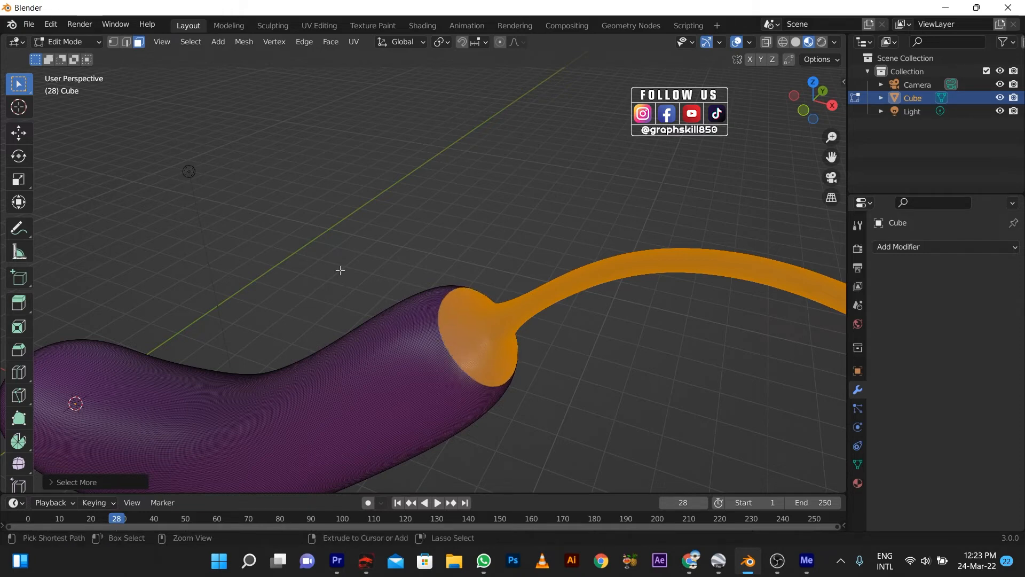
pyautogui.press('ctrl+KP_Add')
pyautogui.press('ctrl+KP_Add')
pyautogui.press('ctrl+KP_Add')
pyautogui.press('ctrl+KP_Add')
pyautogui.press('ctrl+KP_Add')
pyautogui.press('ctrl+KP_Add')
pyautogui.press('ctrl+KP_Add')
pyautogui.press('ctrl+KP_Add')
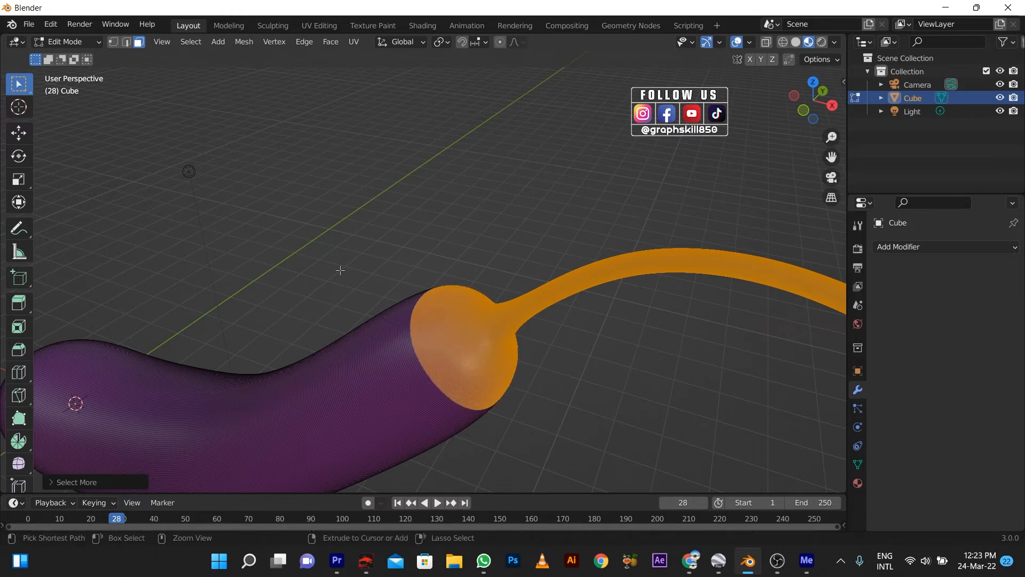
pyautogui.press('ctrl+KP_Add')
pyautogui.press('ctrl+KP_Add')
pyautogui.press('ctrl+KP_Add')
pyautogui.press('ctrl+KP_Add')
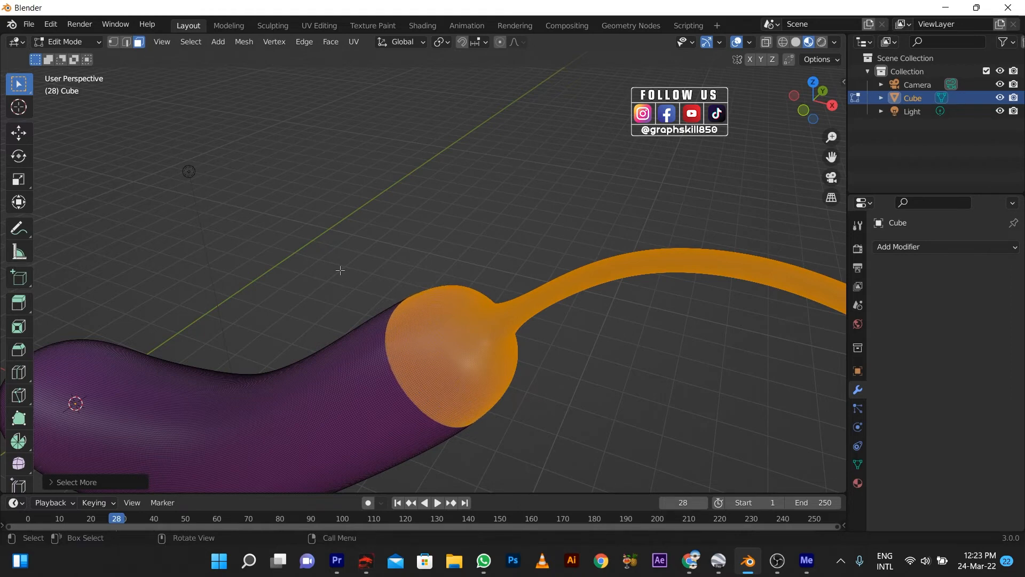
# - Add a second, empty material slot to the vegetable while the stem and cap stay selected
pyautogui.scroll(-4, 340, 270)
pyautogui.click(858, 483)
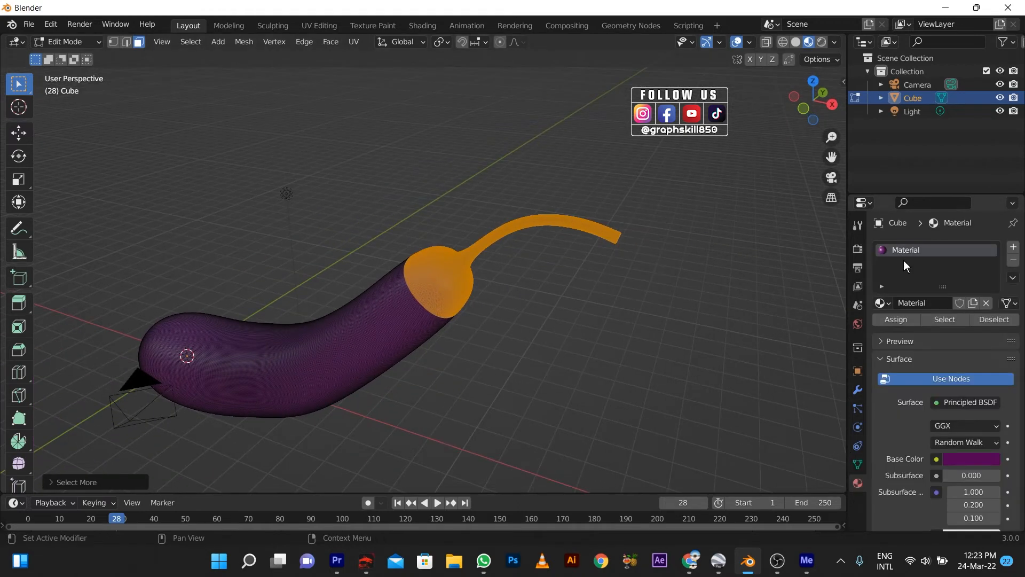
pyautogui.click(1013, 247)
pyautogui.scroll(2, 432, 275)
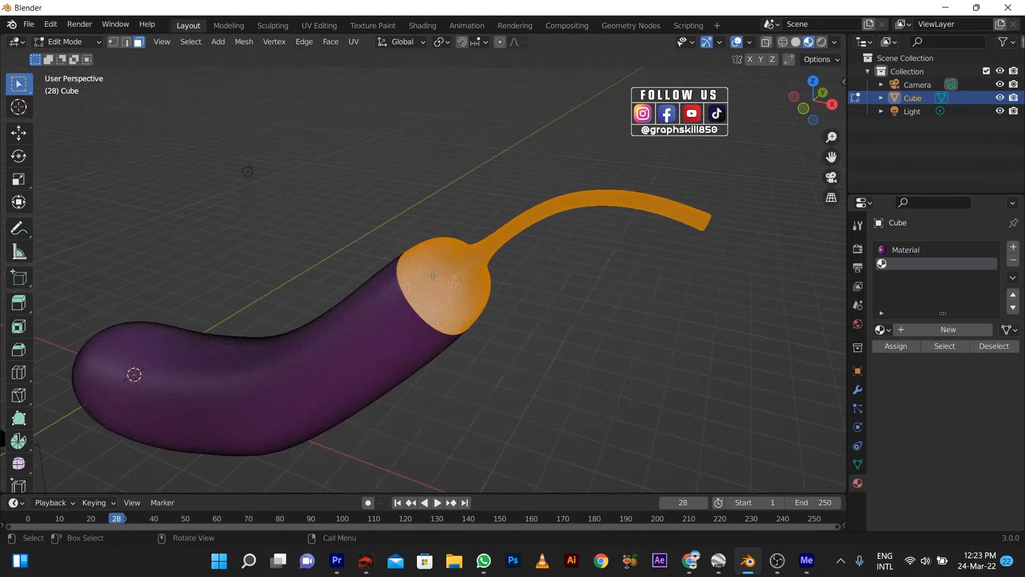
# - Deselect rectangular patches of faces along the cap's edge to make its outline uneven
pyautogui.press('b')
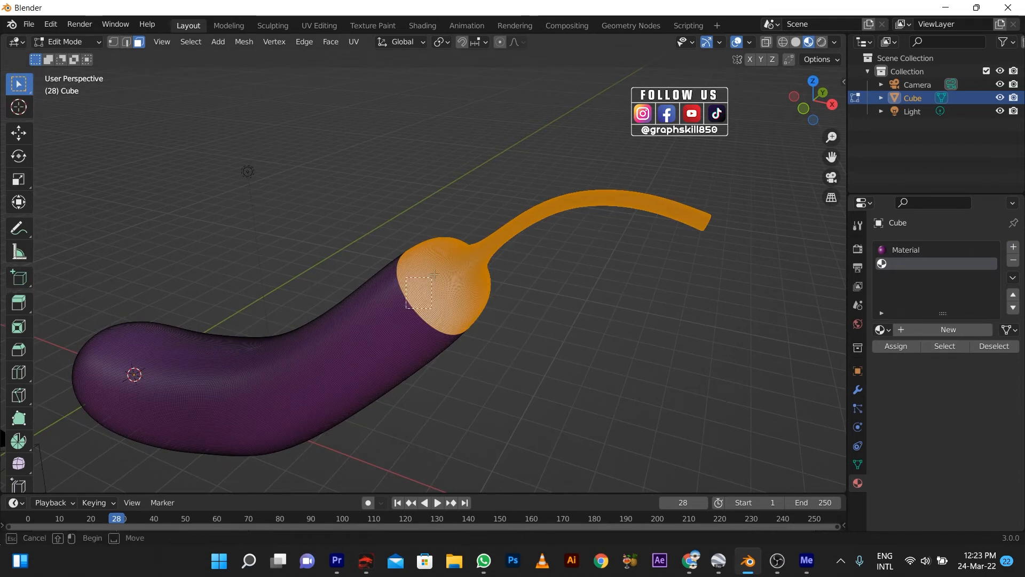
pyautogui.keyDown('shift'); pyautogui.moveTo(435, 274); pyautogui.dragTo(450, 268); pyautogui.keyUp('shift')
pyautogui.hotkey('ctrl', 'z')
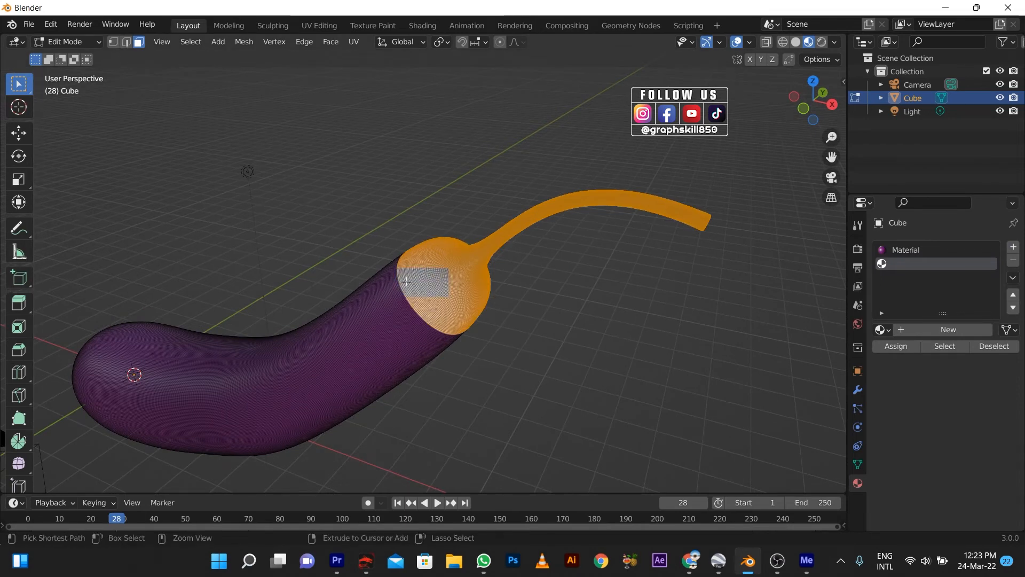
pyautogui.press('b')
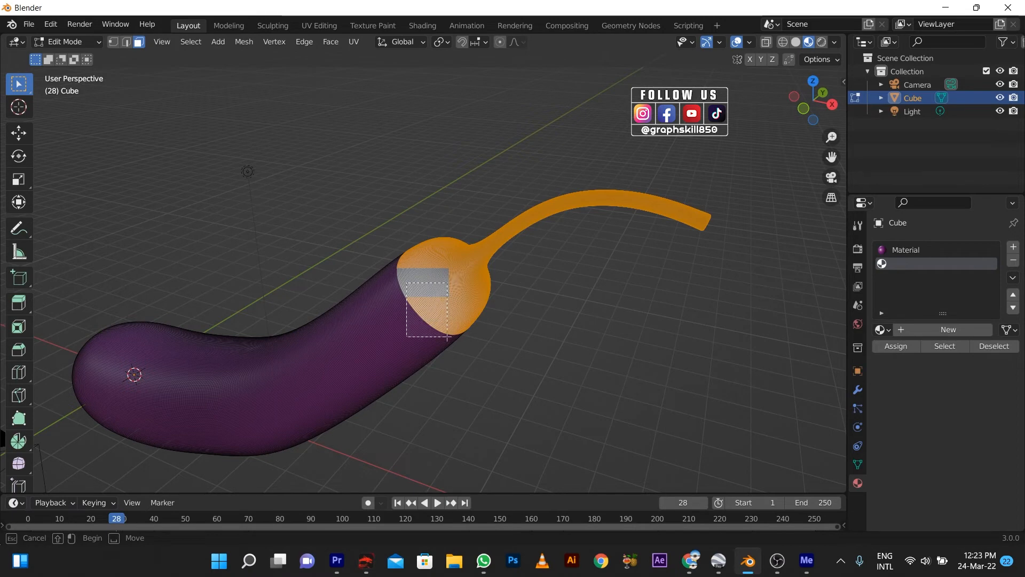
pyautogui.keyDown('ctrl'); pyautogui.moveTo(447, 337); pyautogui.dragTo(448, 337); pyautogui.keyUp('ctrl')
pyautogui.moveTo(379, 316); pyautogui.dragTo(469, 373, button='middle')
pyautogui.keyDown('ctrl'); pyautogui.moveTo(581, 356); pyautogui.dragTo(607, 435); pyautogui.keyUp('ctrl')
# - View the cap from directly above and switch face selection to the Lasso Select tool
pyautogui.moveTo(607, 436); pyautogui.dragTo(537, 300, button='middle')
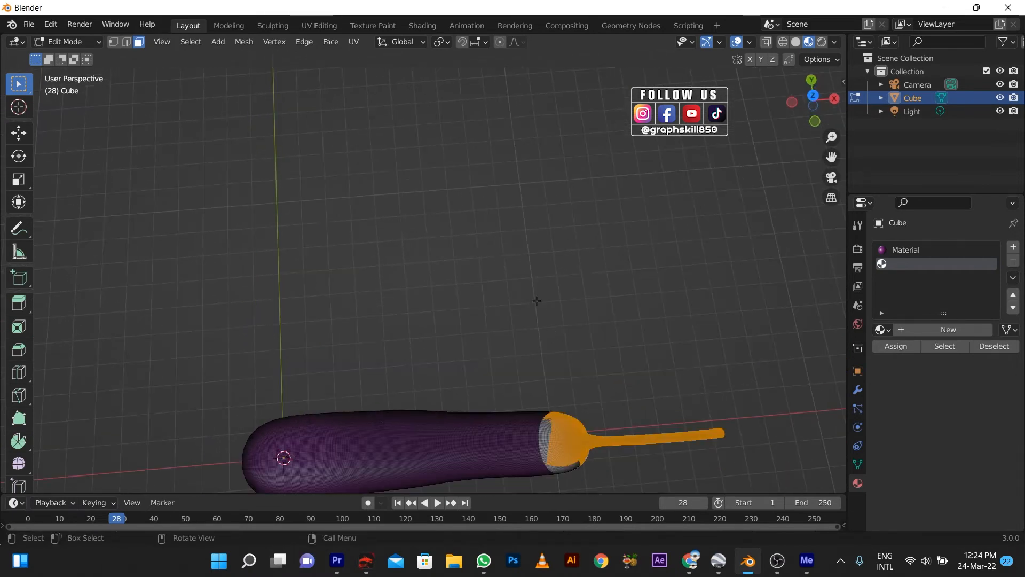
pyautogui.press('KP_7')
pyautogui.scroll(4, 568, 286)
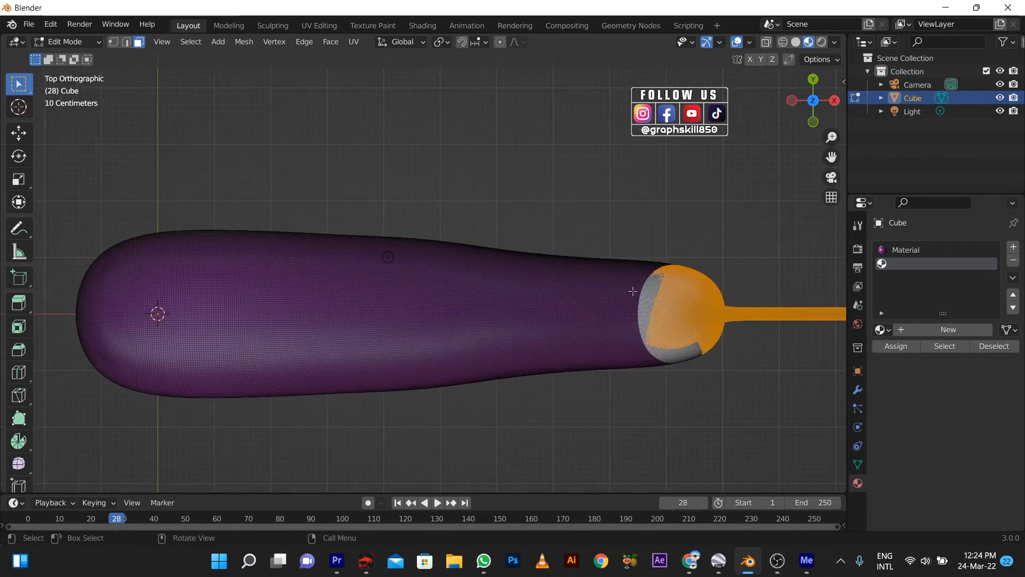
pyautogui.keyDown('ctrl'); pyautogui.moveTo(643, 270); pyautogui.dragTo(586, 225); pyautogui.keyUp('ctrl')
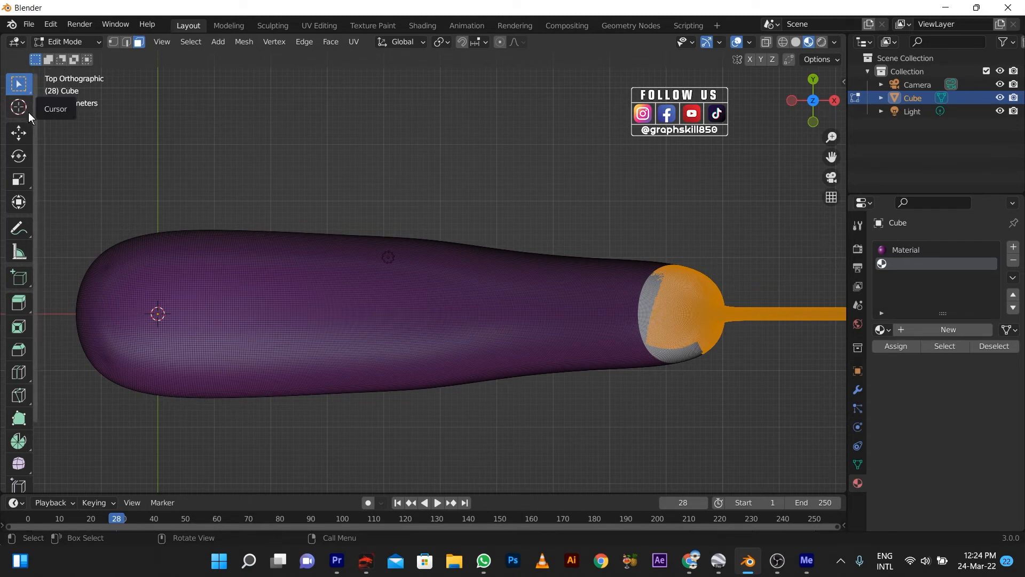
pyautogui.moveTo(19, 84)
pyautogui.mouseDown()
pyautogui.moveTo(99, 127)
pyautogui.moveTo(108, 167)
pyautogui.mouseUp()
pyautogui.moveTo(642, 274)
pyautogui.mouseDown()
pyautogui.moveTo(674, 336)
pyautogui.moveTo(636, 350)
pyautogui.moveTo(636, 269)
pyautogui.mouseUp()
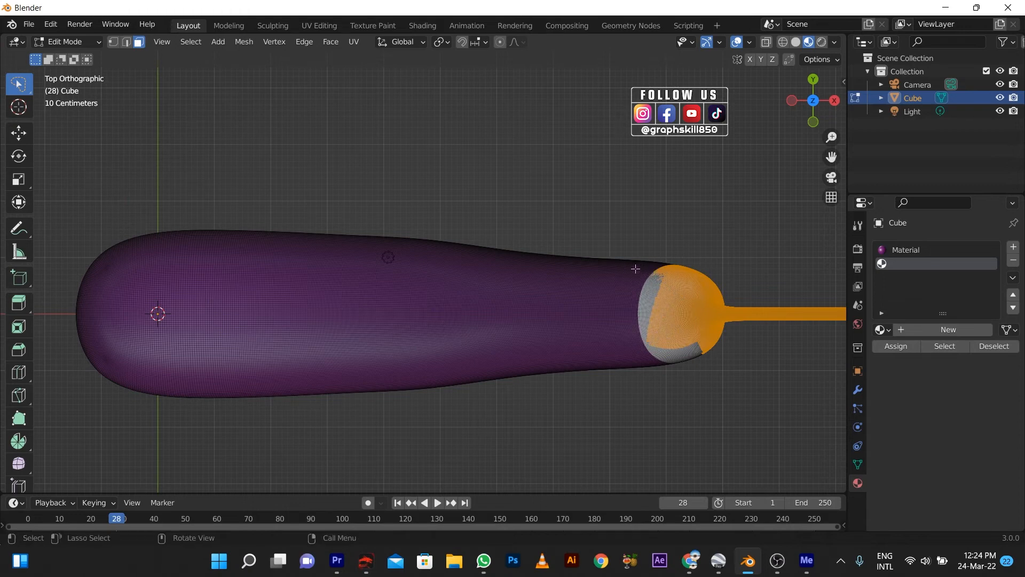
pyautogui.moveTo(634, 348); pyautogui.dragTo(648, 300)
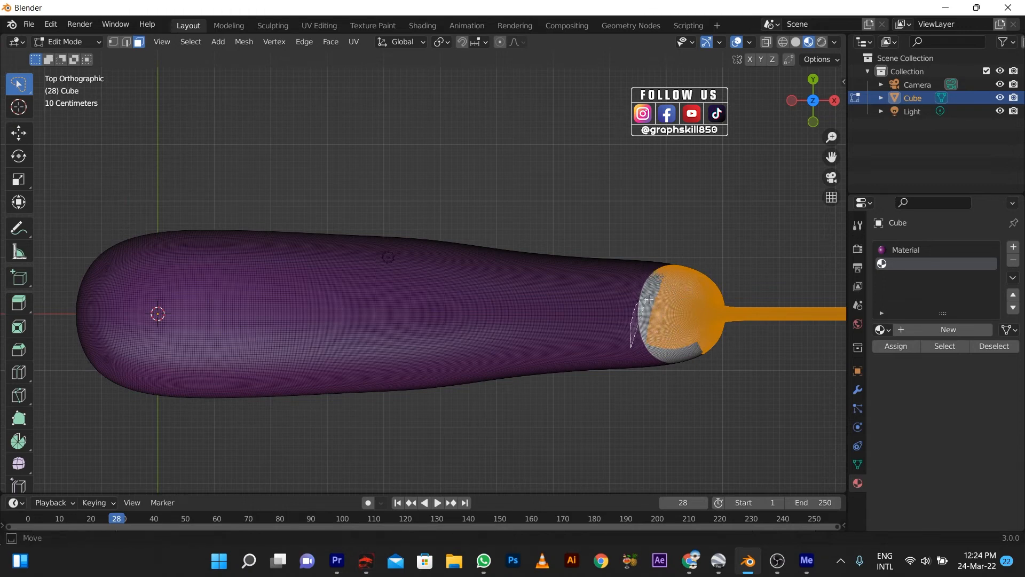
pyautogui.keyDown('ctrl'); pyautogui.moveTo(698, 276); pyautogui.dragTo(699, 274); pyautogui.keyUp('ctrl')
pyautogui.moveTo(630, 277)
pyautogui.mouseDown(button='middle')
pyautogui.moveTo(627, 290)
pyautogui.moveTo(340, 240)
pyautogui.mouseUp(button='middle')
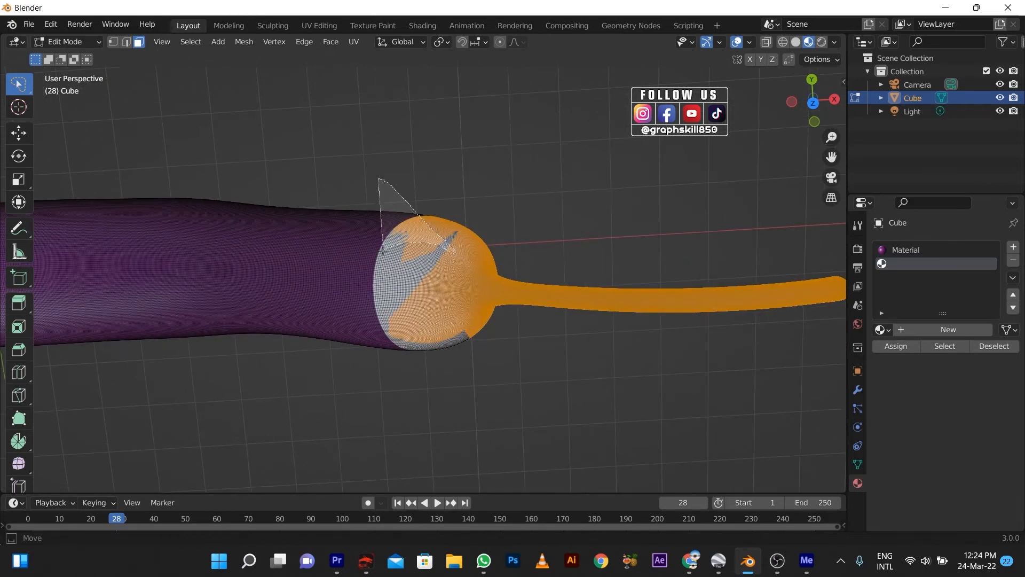
pyautogui.moveTo(383, 249)
pyautogui.keyDown('shift'); pyautogui.mouseDown()
pyautogui.moveTo(380, 231)
pyautogui.moveTo(380, 240)
pyautogui.mouseUp(); pyautogui.keyUp('shift')
pyautogui.hotkey('ctrl', 'z')
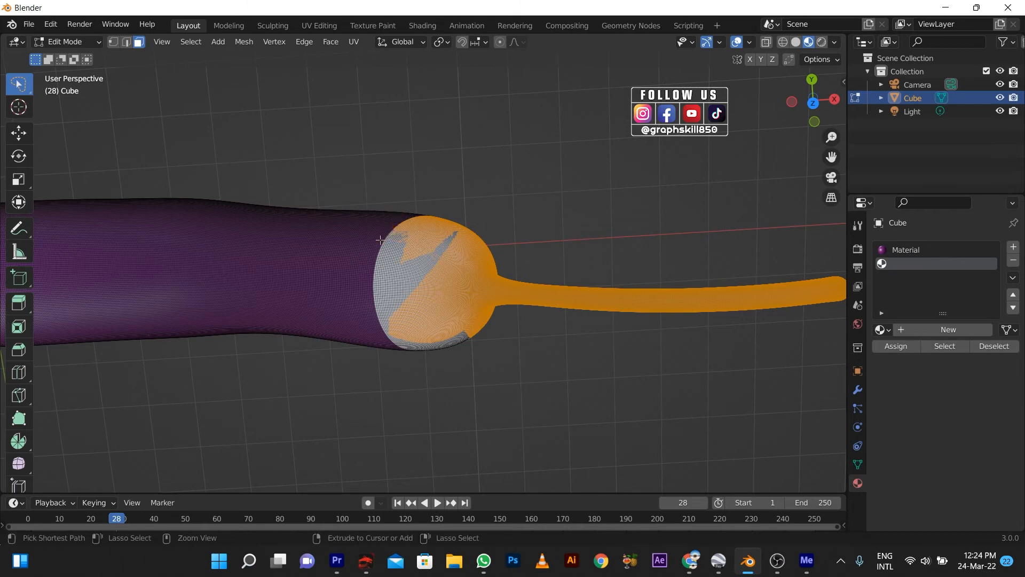
pyautogui.press('super+space')
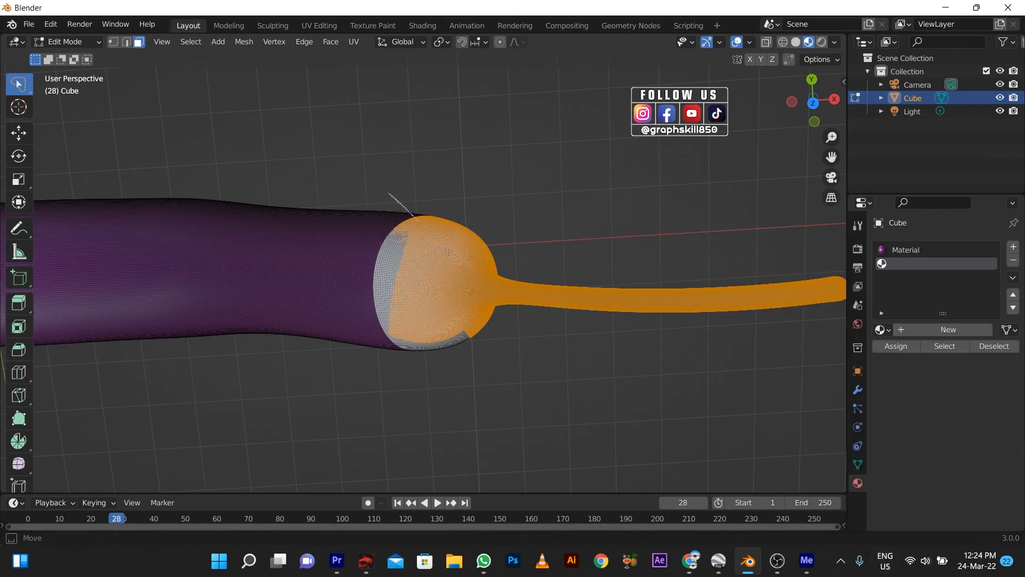
# - Deselect freehand pointed notches of faces along the cap's edge so that leaf-like tips remain selected
pyautogui.keyDown('ctrl'); pyautogui.moveTo(447, 252); pyautogui.dragTo(368, 287); pyautogui.keyUp('ctrl')
pyautogui.moveTo(481, 181)
pyautogui.mouseDown(button='middle')
pyautogui.moveTo(435, 222)
pyautogui.moveTo(403, 221)
pyautogui.mouseUp(button='middle')
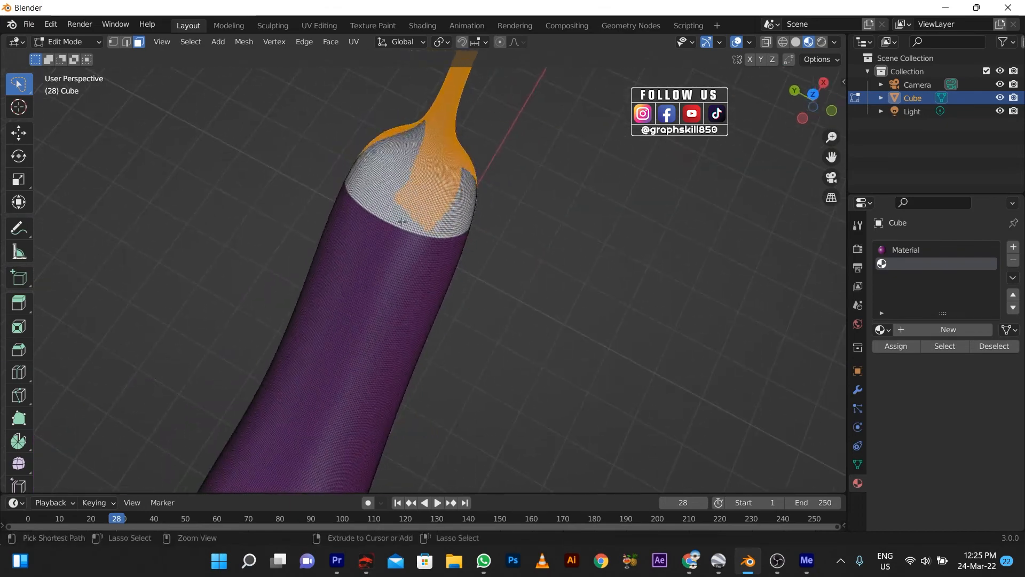
pyautogui.keyDown('shift'); pyautogui.moveTo(402, 221); pyautogui.dragTo(396, 219); pyautogui.keyUp('shift')
pyautogui.moveTo(355, 135)
pyautogui.keyDown('ctrl'); pyautogui.mouseDown()
pyautogui.moveTo(393, 208)
pyautogui.moveTo(333, 138)
pyautogui.mouseUp(); pyautogui.keyUp('ctrl')
# - Deselect another freehand notch of faces on the cap's far side to continue the pointed outline around it
pyautogui.moveTo(211, 268); pyautogui.dragTo(160, 273, button='middle')
pyautogui.scroll(-7, 419, 309)
pyautogui.moveTo(418, 309); pyautogui.dragTo(291, 184, button='middle')
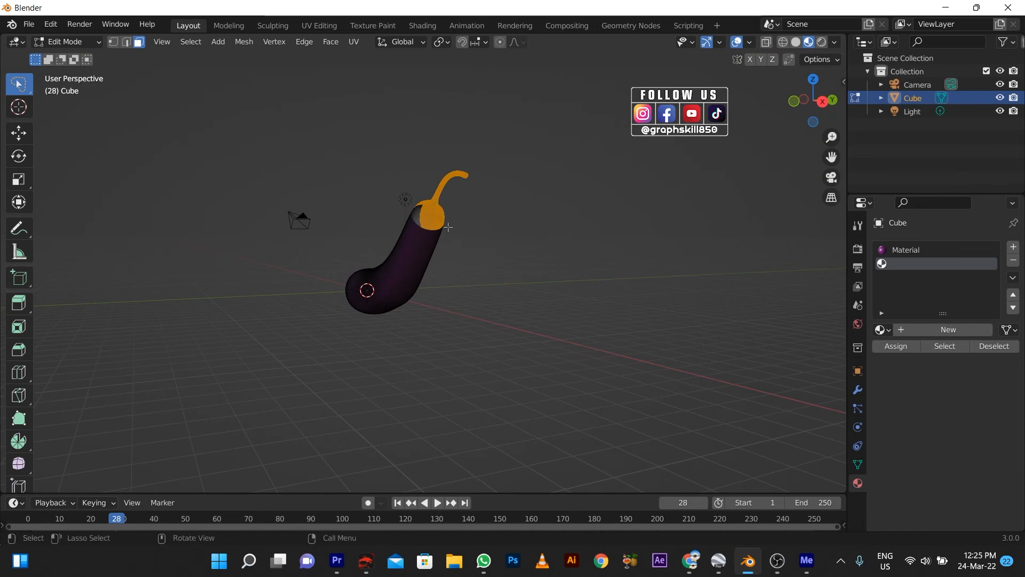
pyautogui.scroll(3, 453, 230)
pyautogui.moveTo(455, 232)
pyautogui.keyDown('shift'); pyautogui.mouseDown(button='middle')
pyautogui.moveTo(279, 354)
pyautogui.moveTo(278, 380)
pyautogui.mouseUp(button='middle'); pyautogui.keyUp('shift')
pyautogui.moveTo(303, 366)
pyautogui.keyDown('ctrl'); pyautogui.mouseDown()
pyautogui.moveTo(269, 318)
pyautogui.moveTo(253, 311)
pyautogui.moveTo(240, 336)
pyautogui.mouseUp(); pyautogui.keyUp('ctrl')
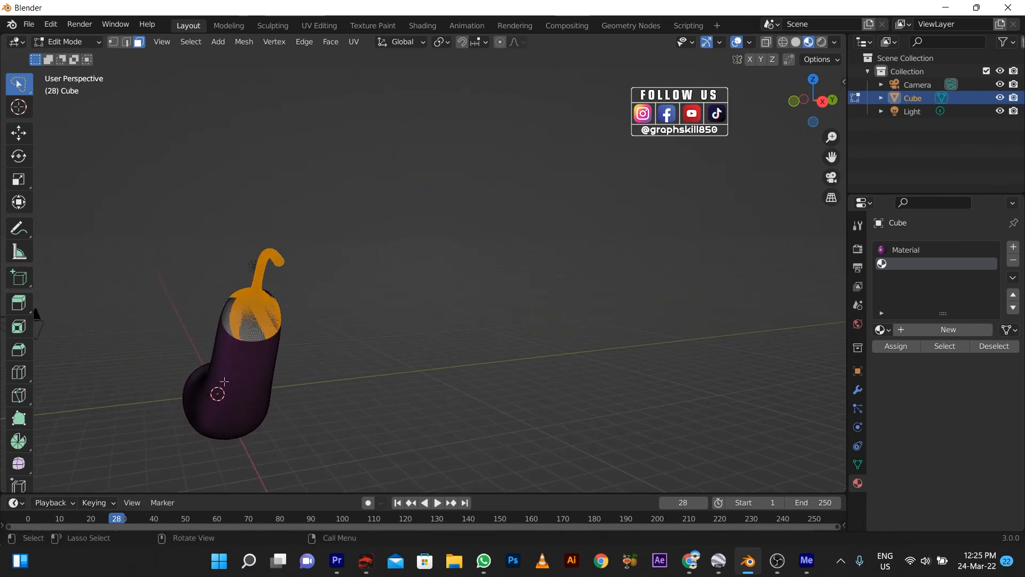
pyautogui.moveTo(240, 336)
pyautogui.mouseDown(button='middle')
pyautogui.moveTo(393, 417)
pyautogui.moveTo(374, 395)
pyautogui.moveTo(593, 327)
pyautogui.moveTo(530, 350)
pyautogui.mouseUp(button='middle')
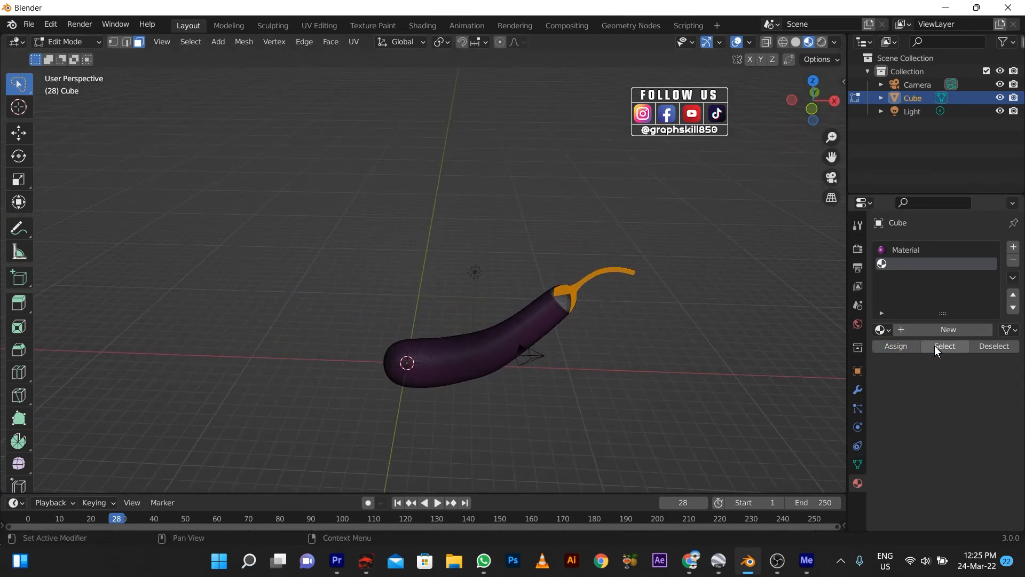
# - Invert the face selection, assign the purple body material to those faces, and return to Object Mode
pyautogui.hotkey('ctrl', 'i')
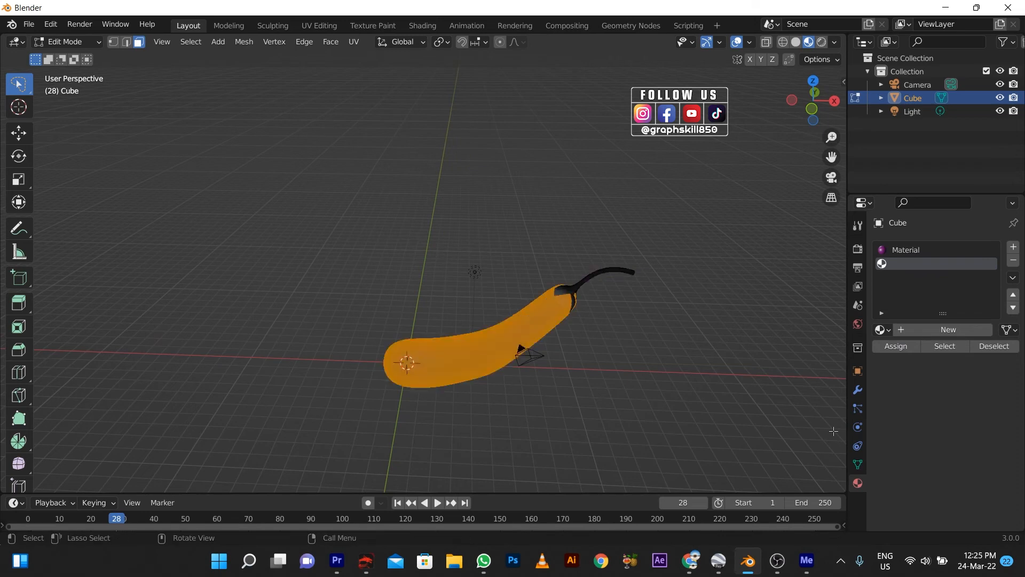
pyautogui.click(924, 250)
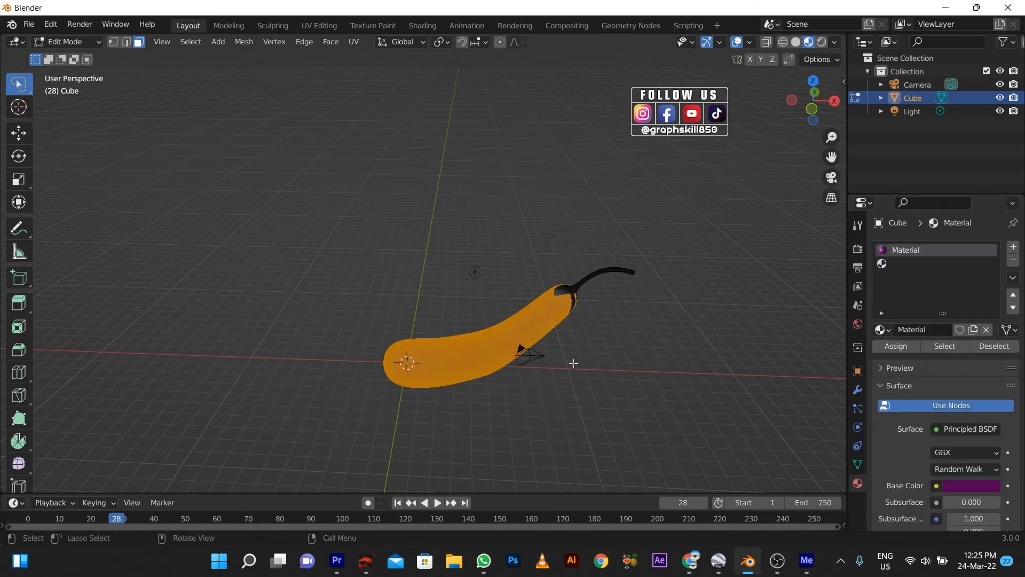
pyautogui.click(608, 361)
pyautogui.press('Tab')
pyautogui.scroll(4, 642, 286)
pyautogui.scroll(-4, 642, 286)
pyautogui.keyDown('shift'); pyautogui.moveTo(499, 276); pyautogui.dragTo(474, 237, button='middle'); pyautogui.keyUp('shift')
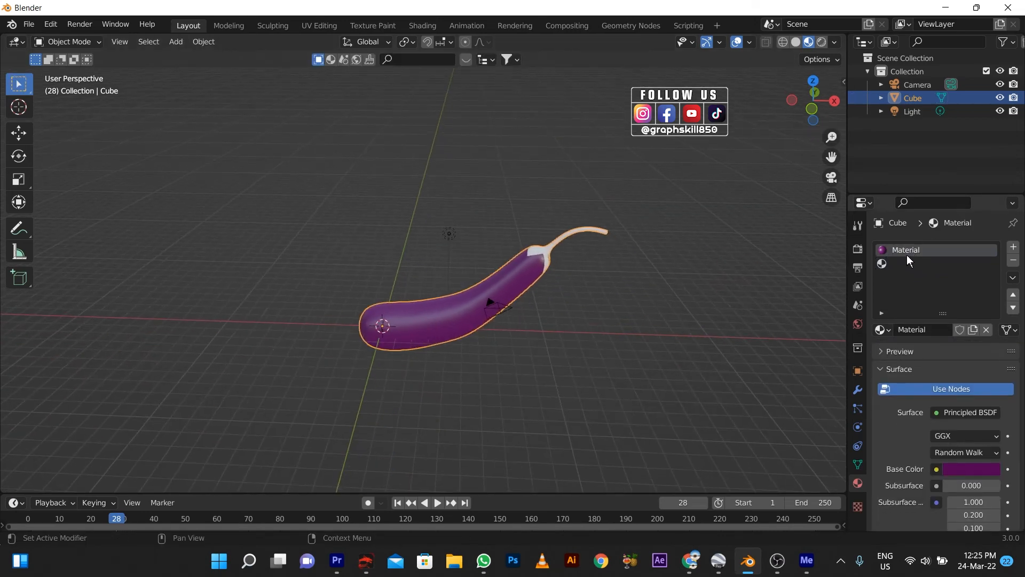
# - Create a new material in the empty second slot and set its base color to dark green
pyautogui.click(896, 264)
pyautogui.click(946, 329)
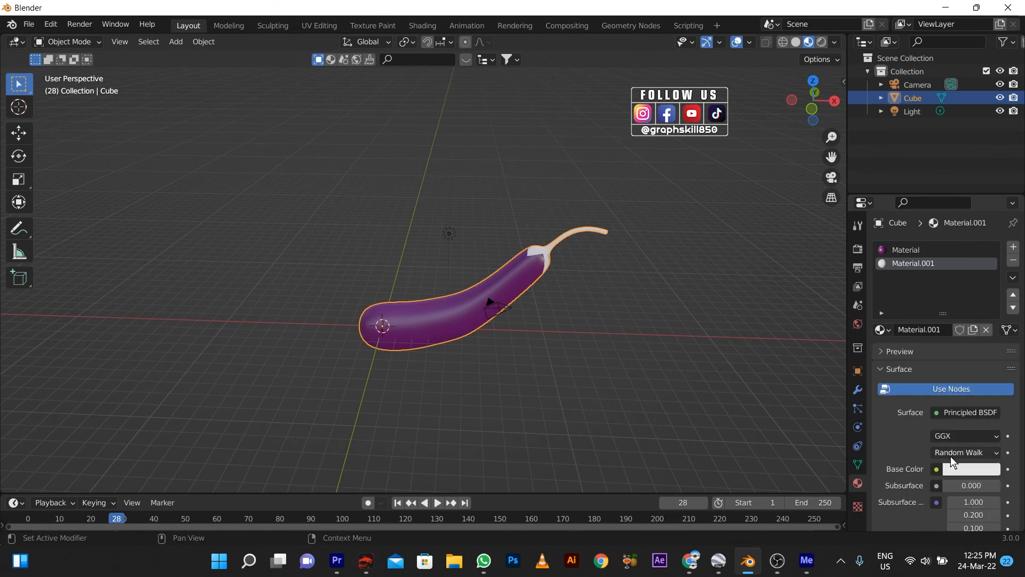
pyautogui.click(969, 469)
pyautogui.click(885, 308)
pyautogui.moveTo(990, 286); pyautogui.dragTo(991, 333)
pyautogui.click(667, 297)
pyautogui.moveTo(666, 297); pyautogui.dragTo(441, 312, button='middle')
pyautogui.click(440, 312)
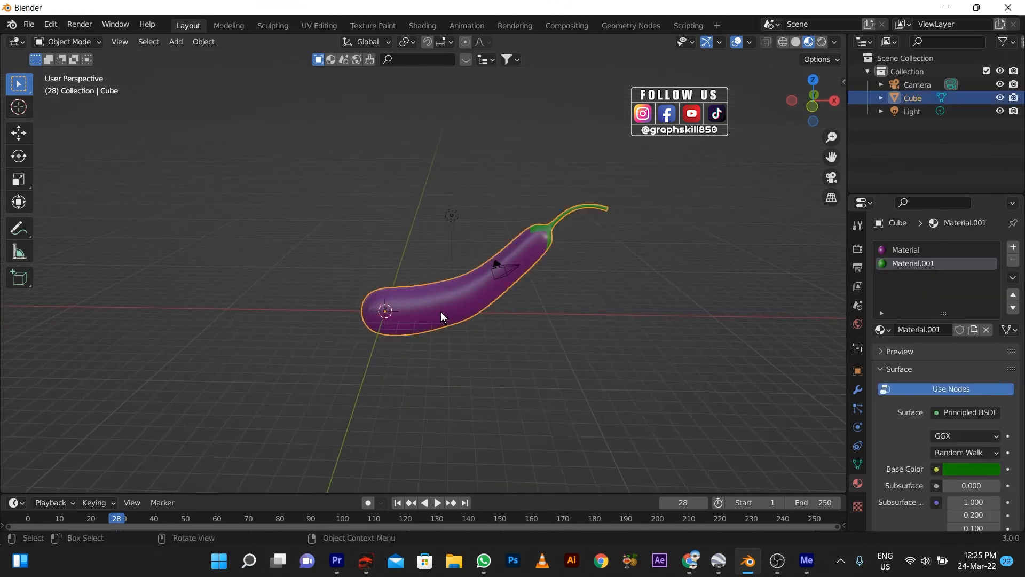
# - Make the purple body material glossier with specular 0.408 and roughness 0.161, then deselect the eggplant
pyautogui.click(929, 251)
pyautogui.scroll(-6, 948, 400)
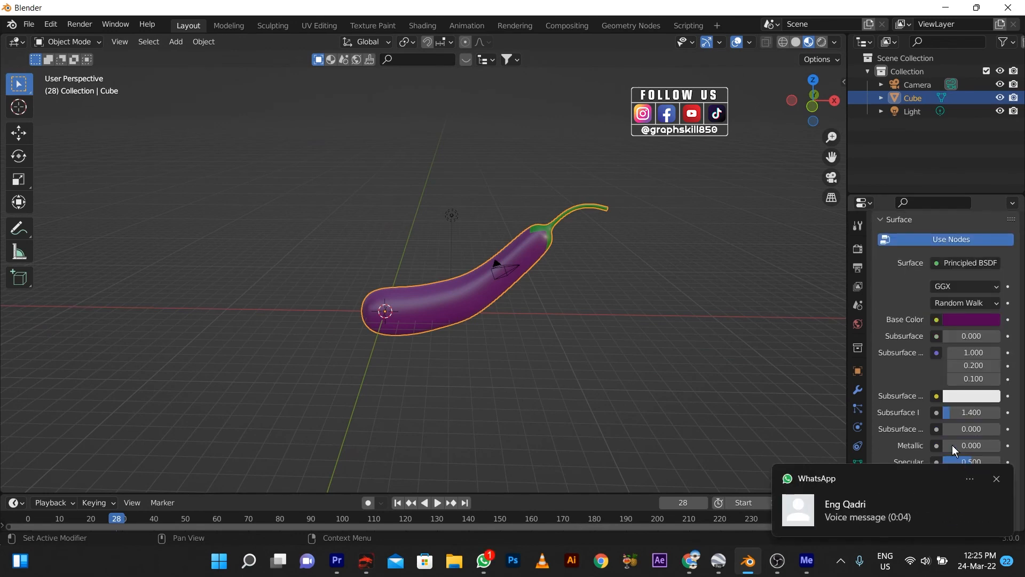
pyautogui.click(997, 480)
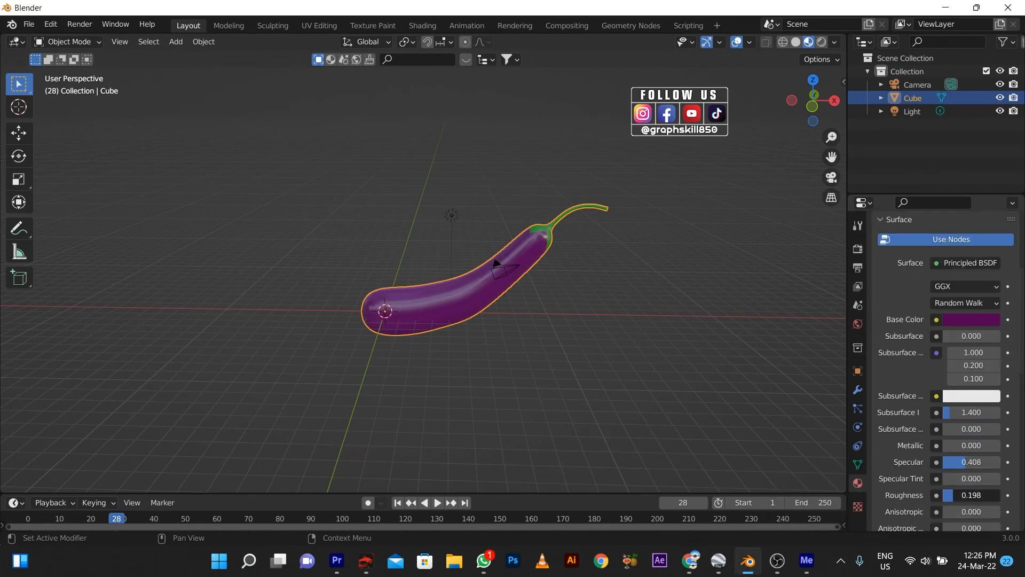
pyautogui.scroll(5, 431, 323)
pyautogui.scroll(-5, 431, 322)
pyautogui.moveTo(431, 323); pyautogui.dragTo(624, 351, button='middle')
pyautogui.click(595, 344)
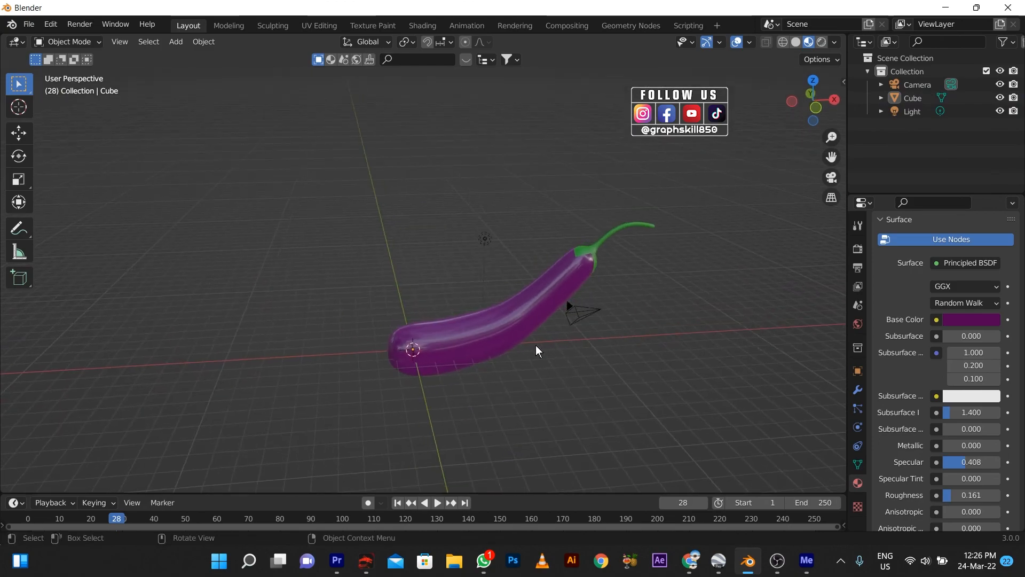